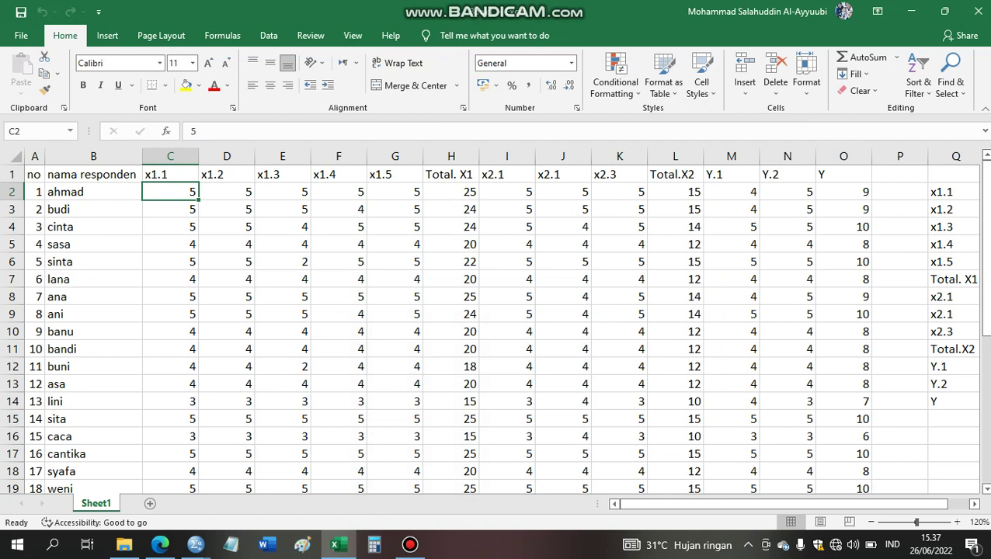
key("Down")
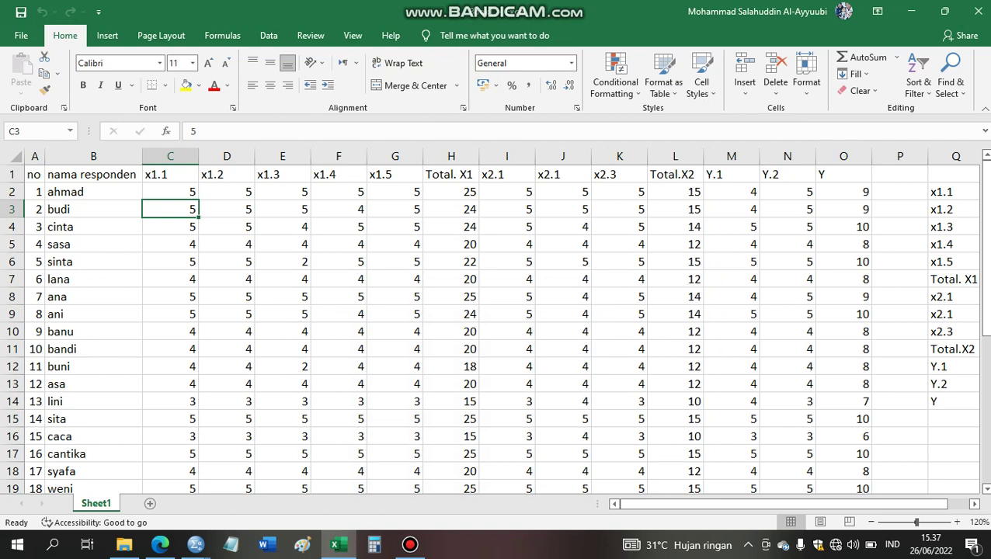
left_click(94, 191)
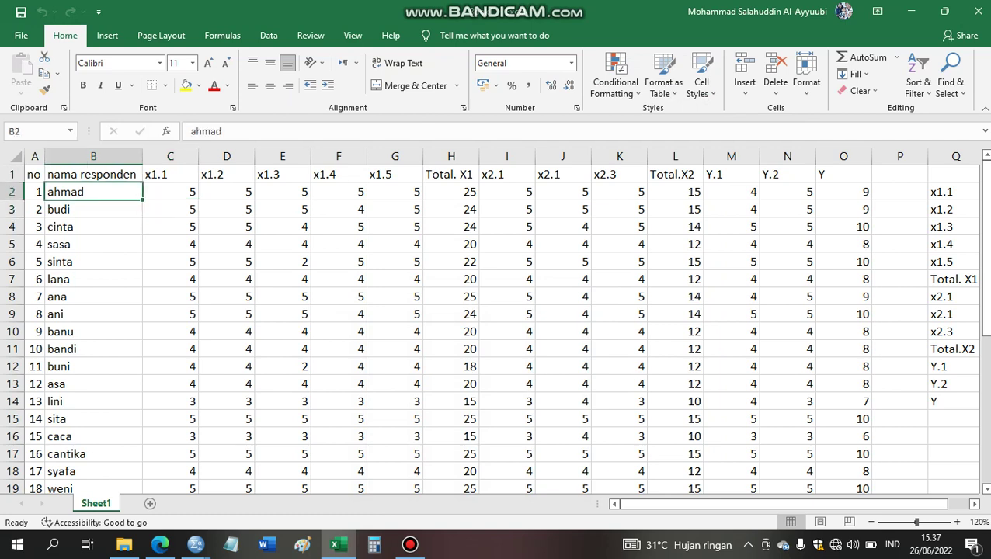
left_click(35, 174)
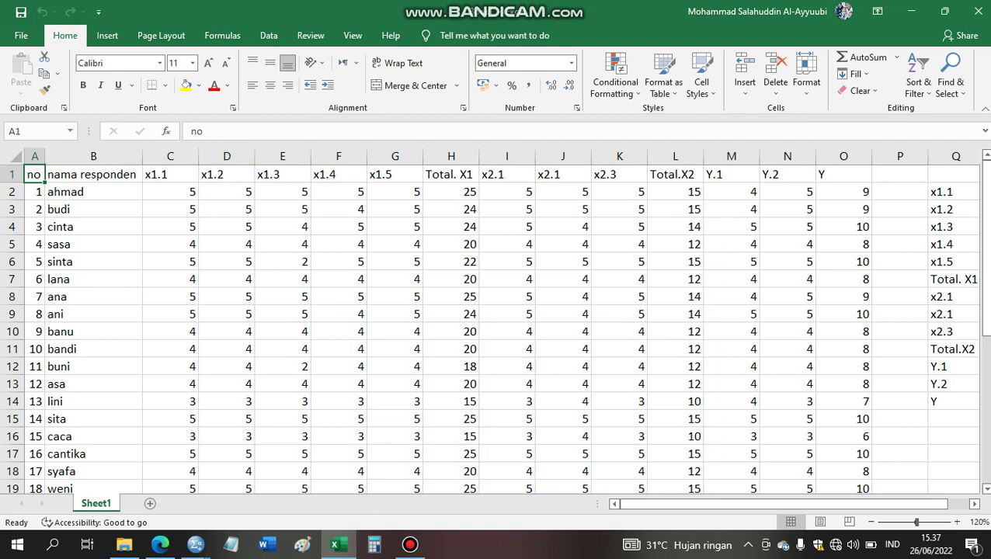
left_click(170, 175)
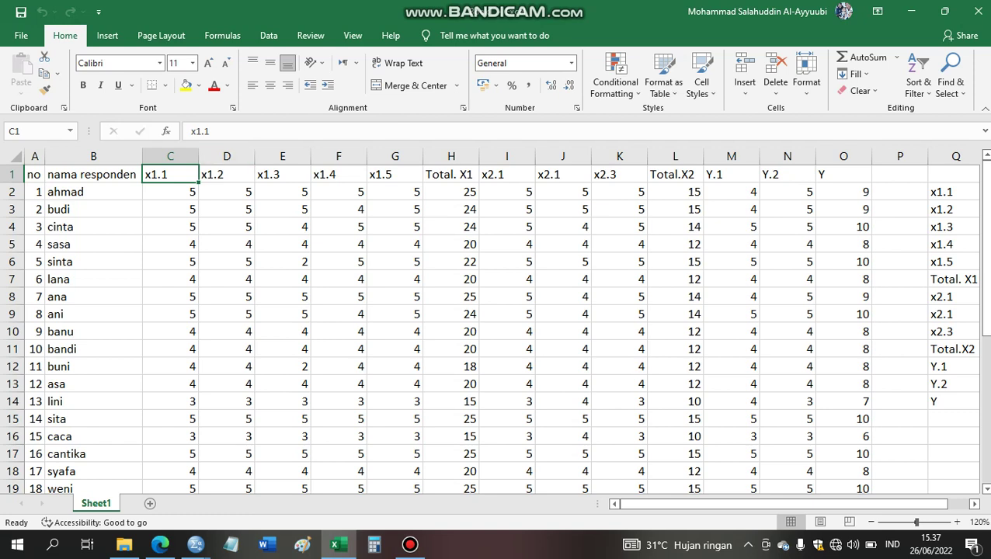
Replace the header of the x1 total column in cell H1 with "Harga".
left_click(451, 175)
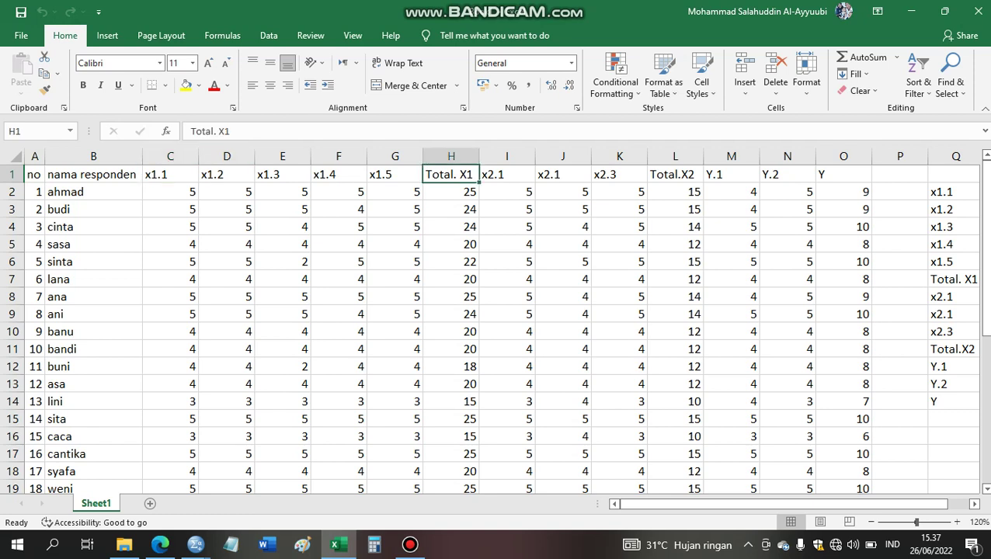
key("F2")
key("BackSpace")
key("BackSpace")
key("BackSpace")
key("BackSpace")
key("BackSpace")
key("BackSpace")
key("BackSpace")
key("BackSpace")
key("BackSpace")
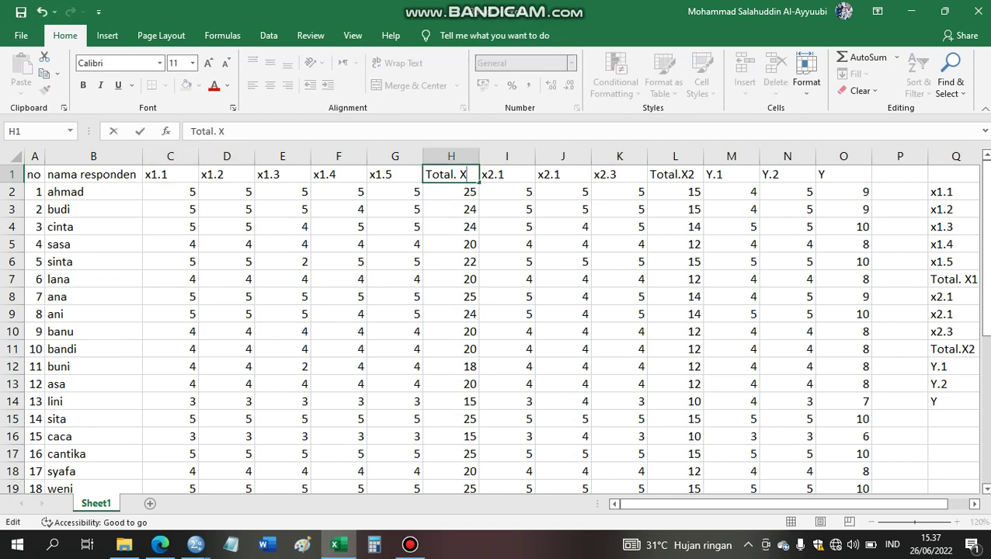
type("Harga")
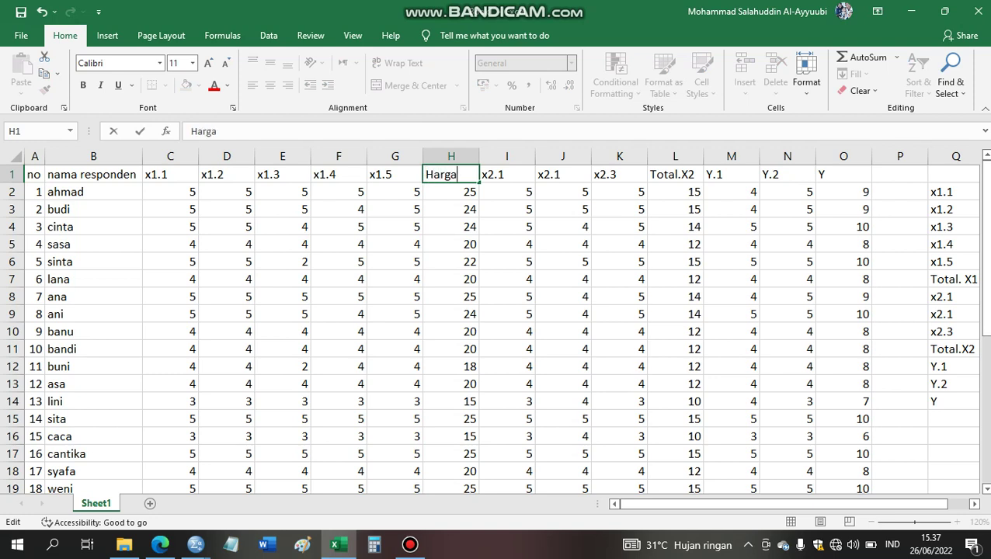
Replace the header of the x2 total column in cell L1 with "Kualitas_produk".
left_click(676, 175)
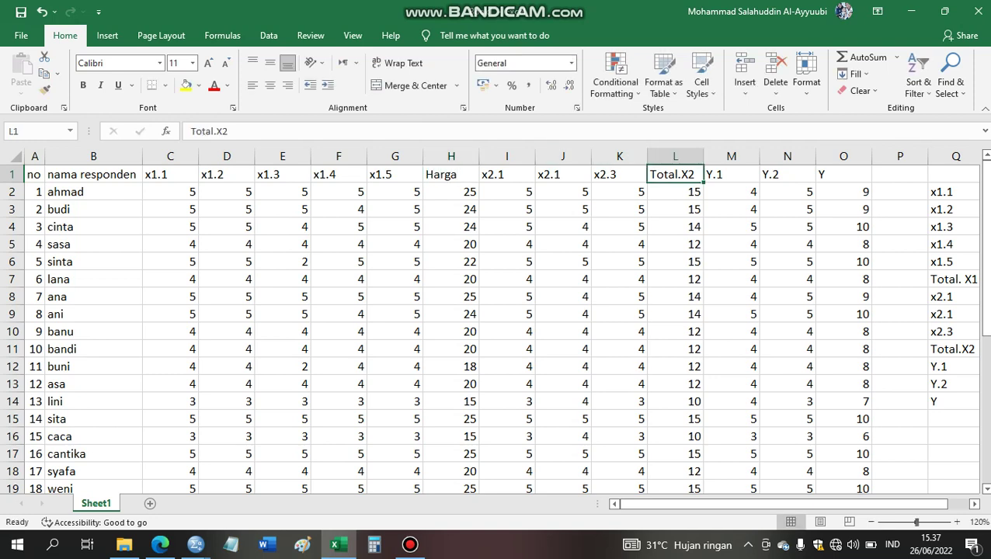
key("F2")
key("BackSpace")
key("BackSpace")
key("BackSpace")
key("BackSpace")
key("BackSpace")
key("BackSpace")
key("BackSpace")
key("BackSpace")
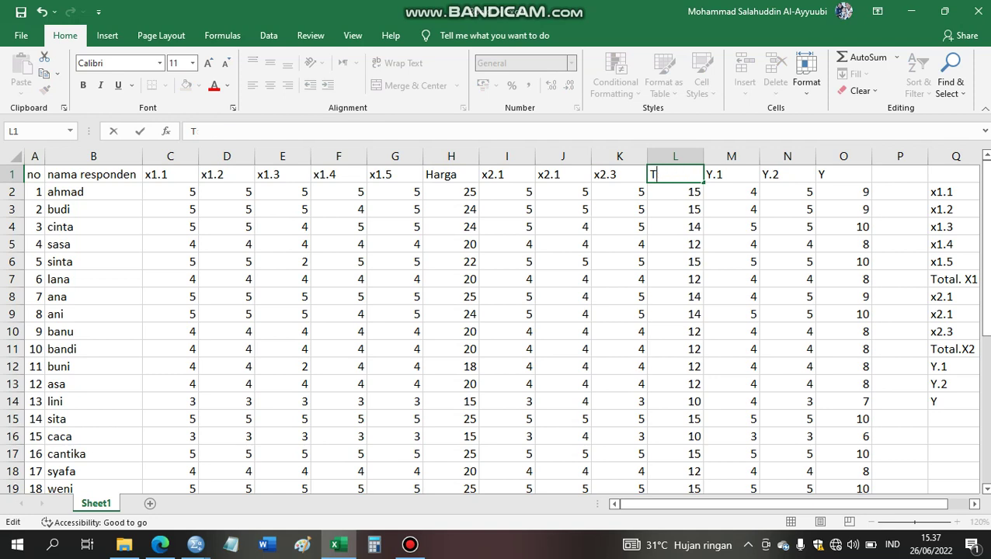
type("Kualita")
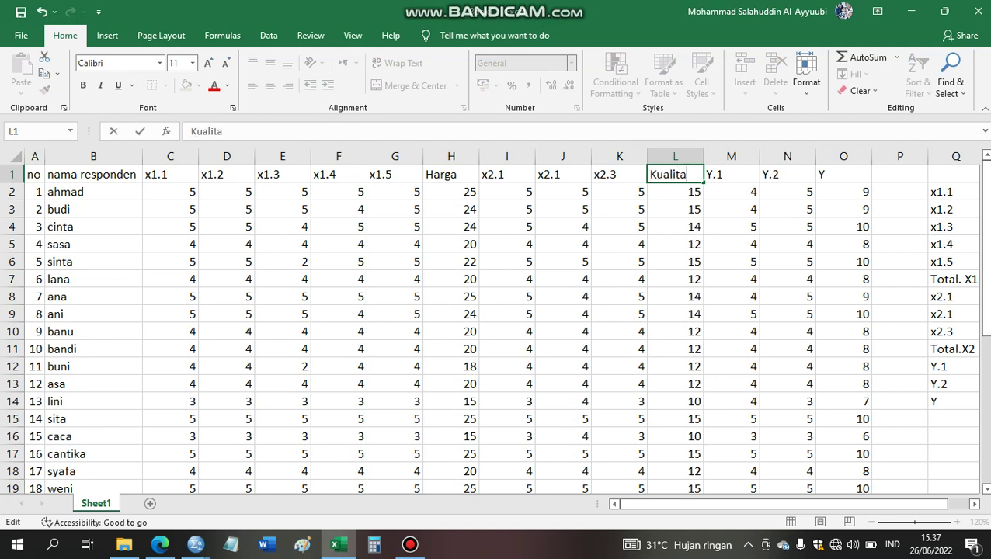
type("s_produk")
key("Return")
Rename the Y total column's header in cell O1 to "Keputusan_Pembelian".
key("Right")
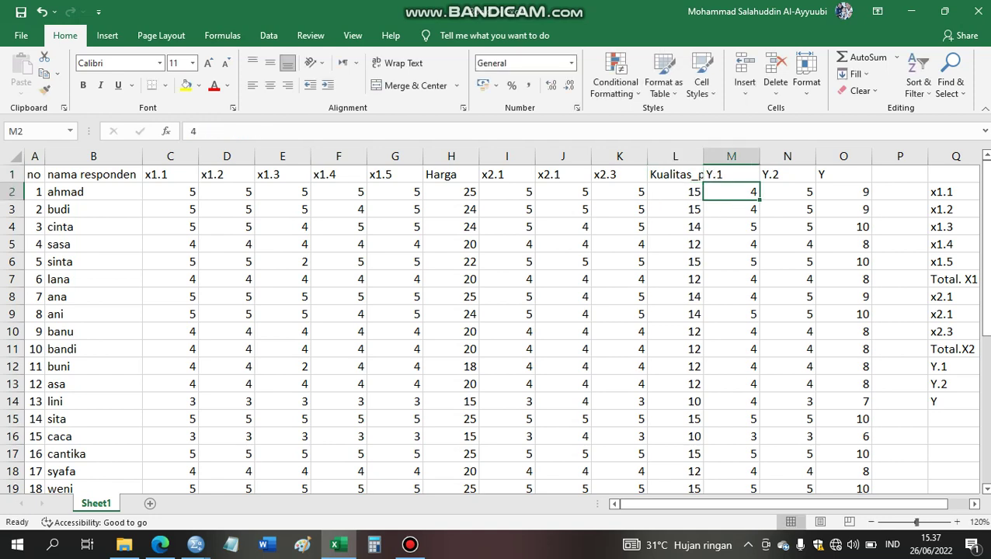
key("Right")
left_click(844, 192)
left_click(844, 174)
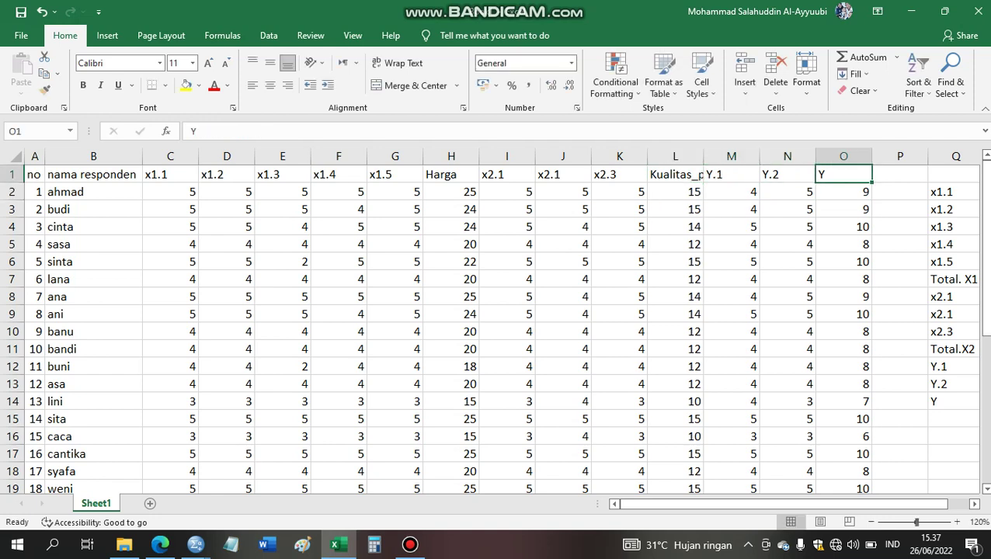
type("Keputusan")
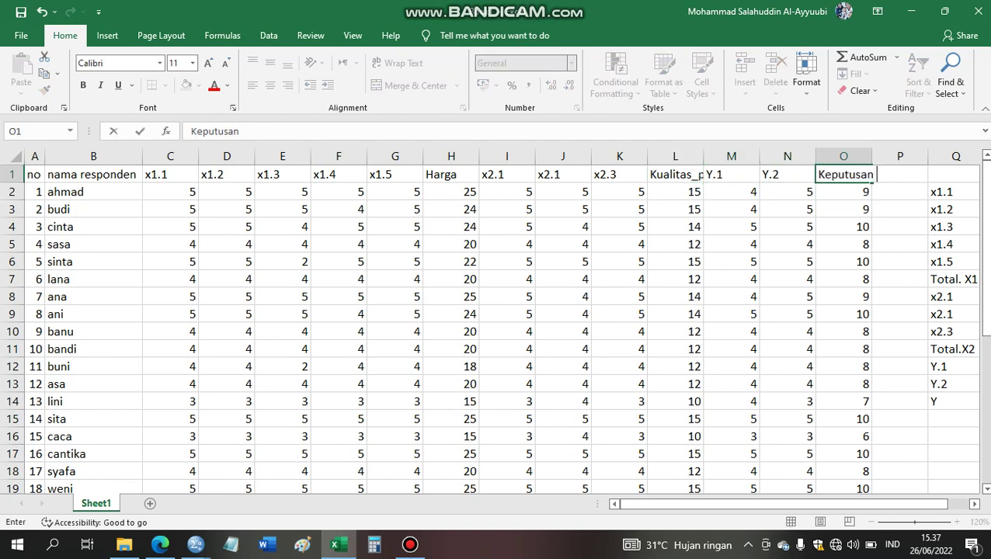
type("_Pembelian")
key("Return")
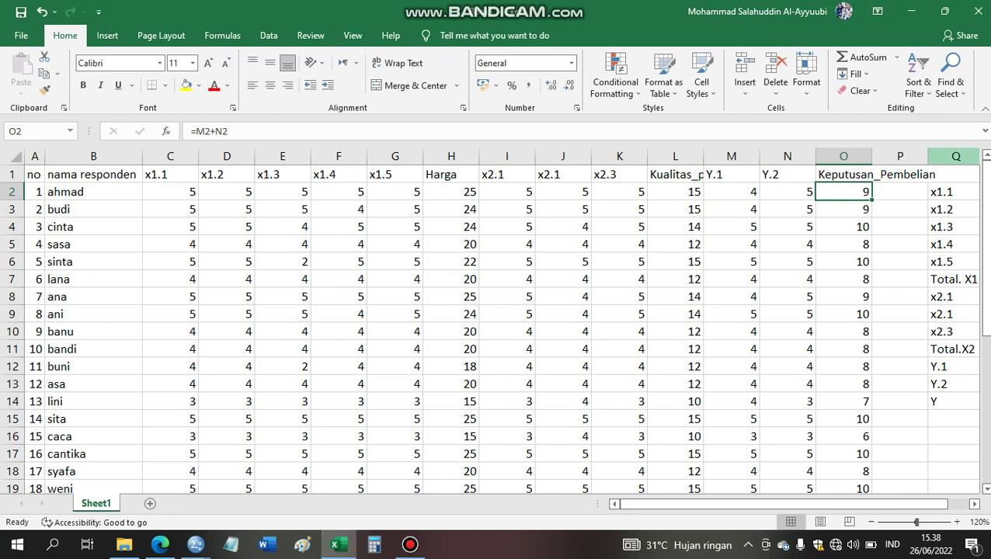
Clear the leftover variable list from columns Q to S and widen column O to fit its header.
left_click_drag(956, 156, 933, 156)
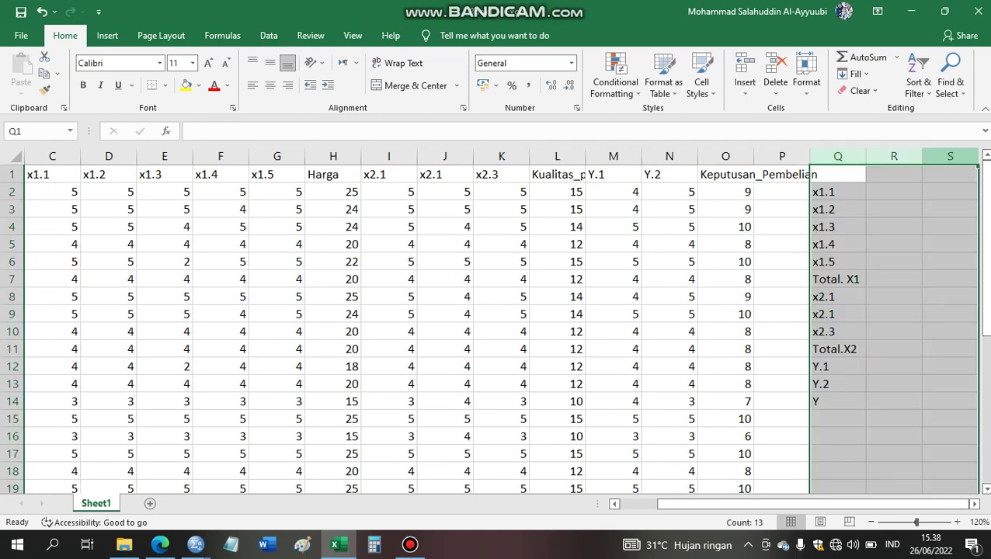
key("Delete")
left_click_drag(753, 156, 828, 156)
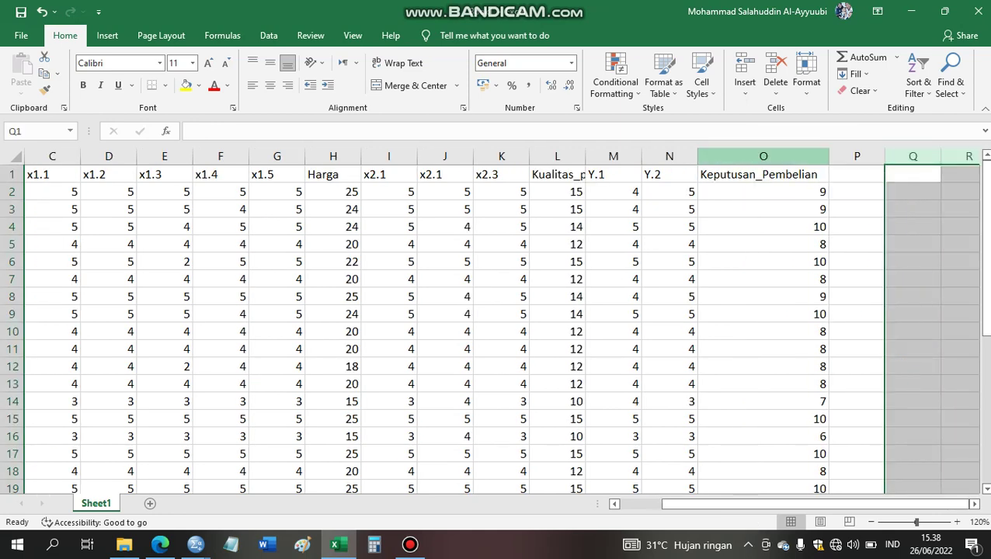
left_click(165, 244)
key("Left")
key("Left")
key("Left")
key("Left")
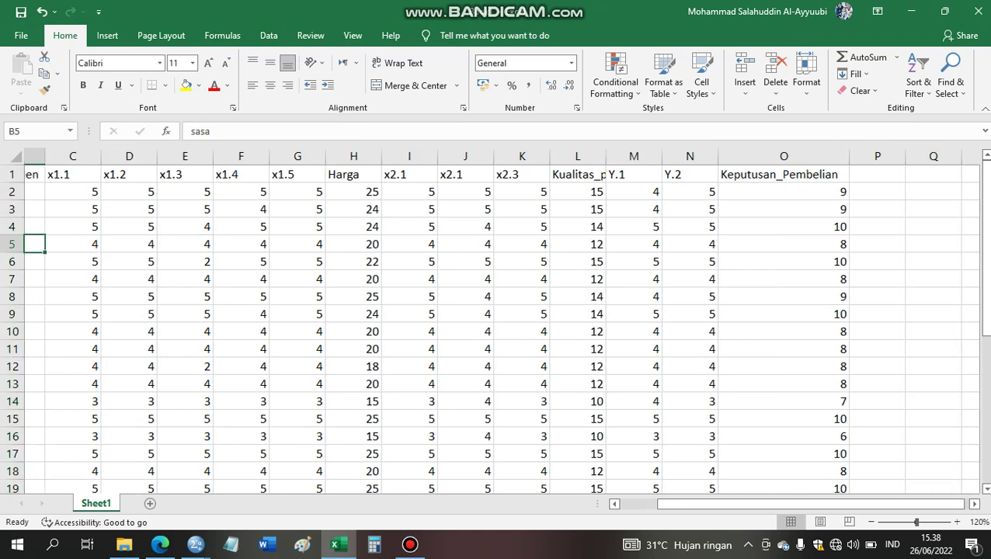
key("Up")
key("Up")
key("Up")
key("Right")
key("Right")
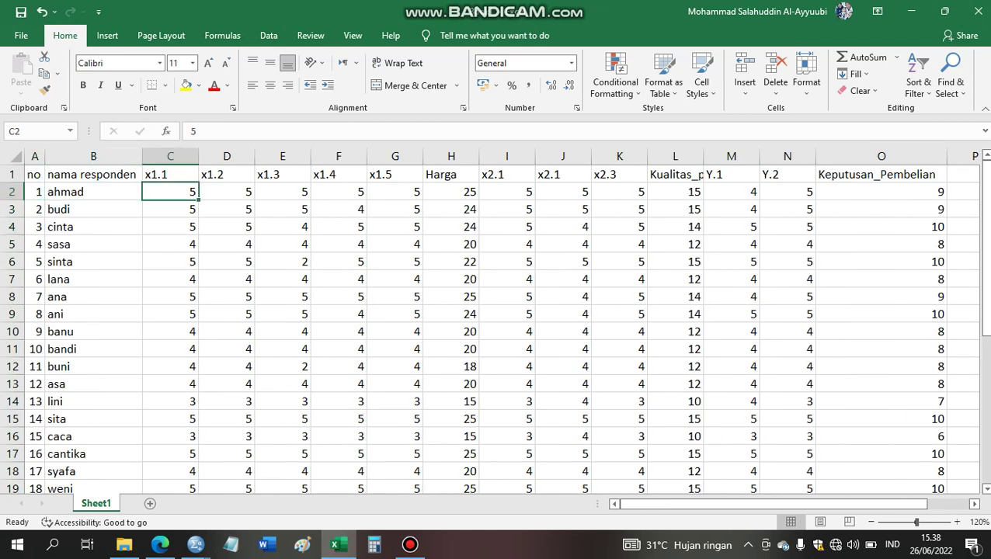
key("Right")
key("Left")
key("Down")
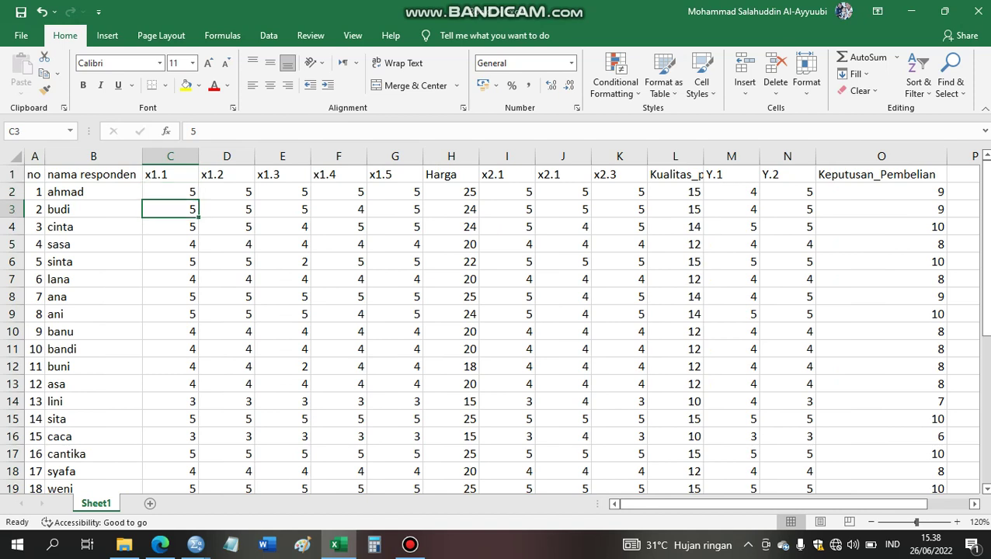
key("Up")
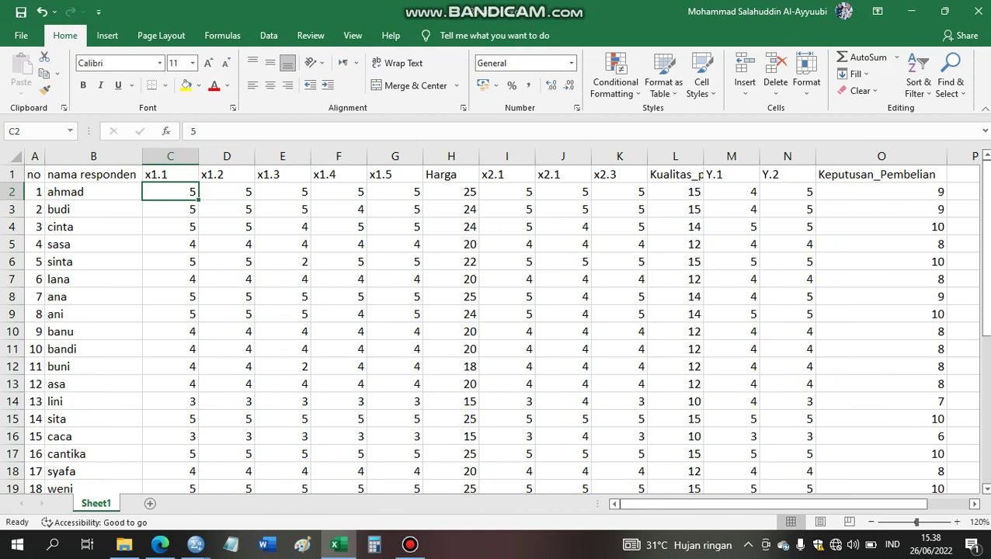
Examine the formula behind the first respondent's Harga total in cell H2 and the item scores it adds up.
left_click(395, 192)
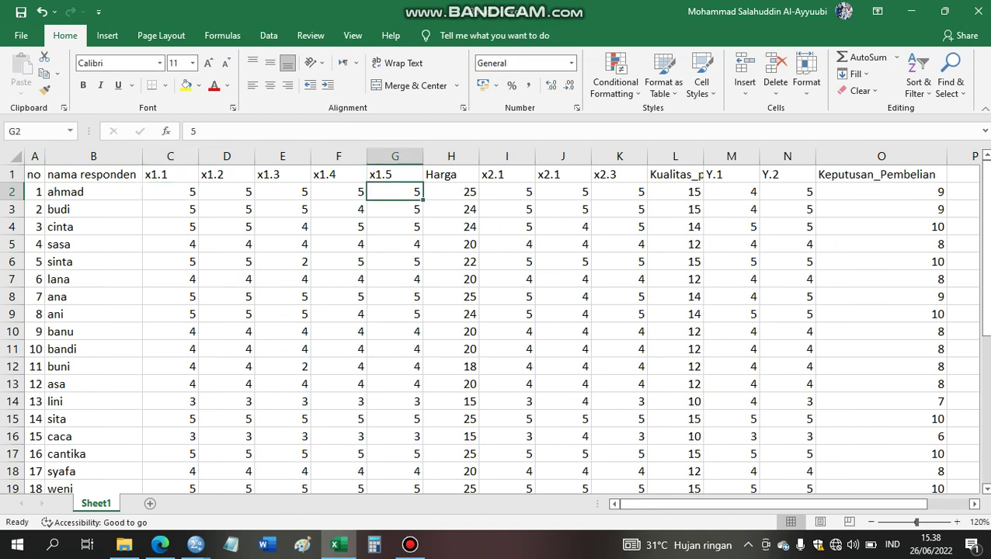
left_click(451, 192)
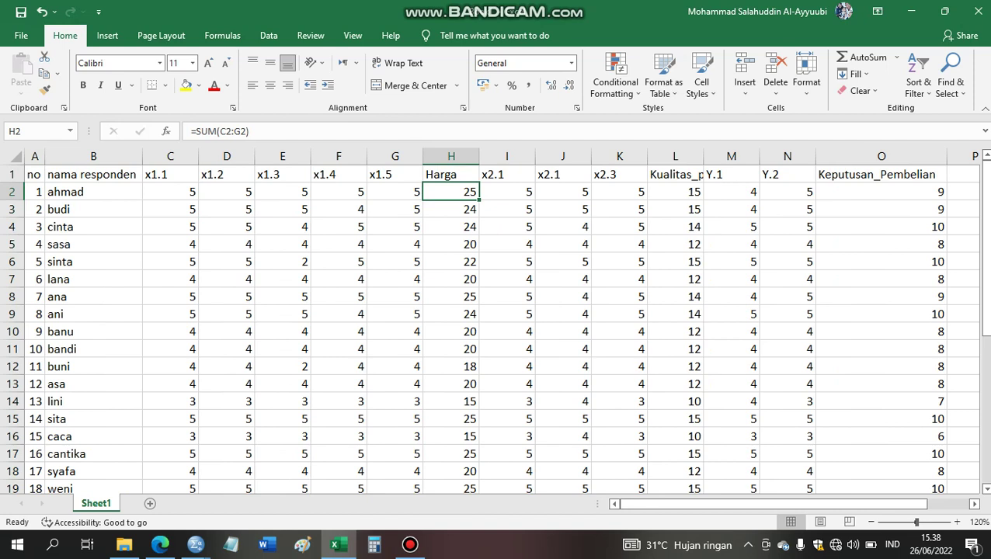
left_click(171, 192)
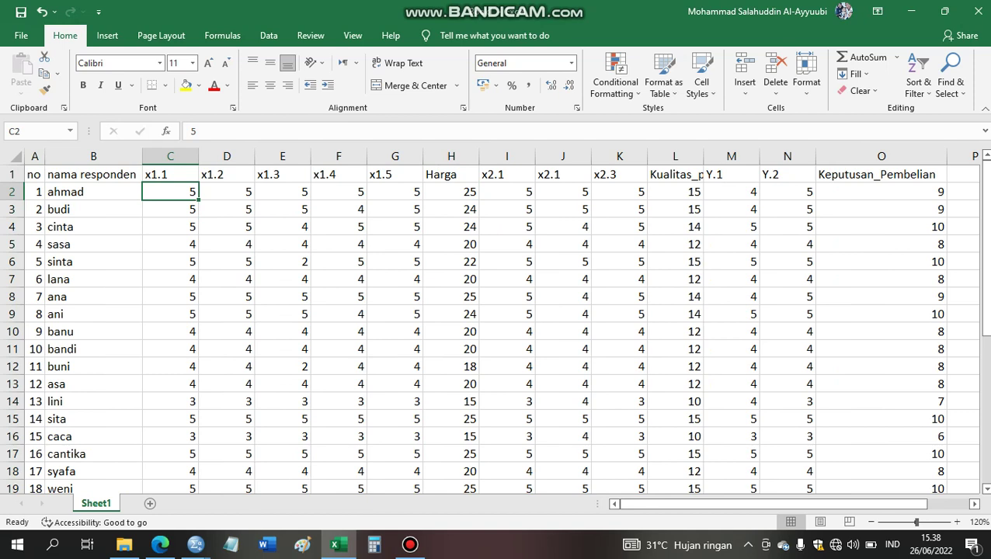
left_click(451, 192)
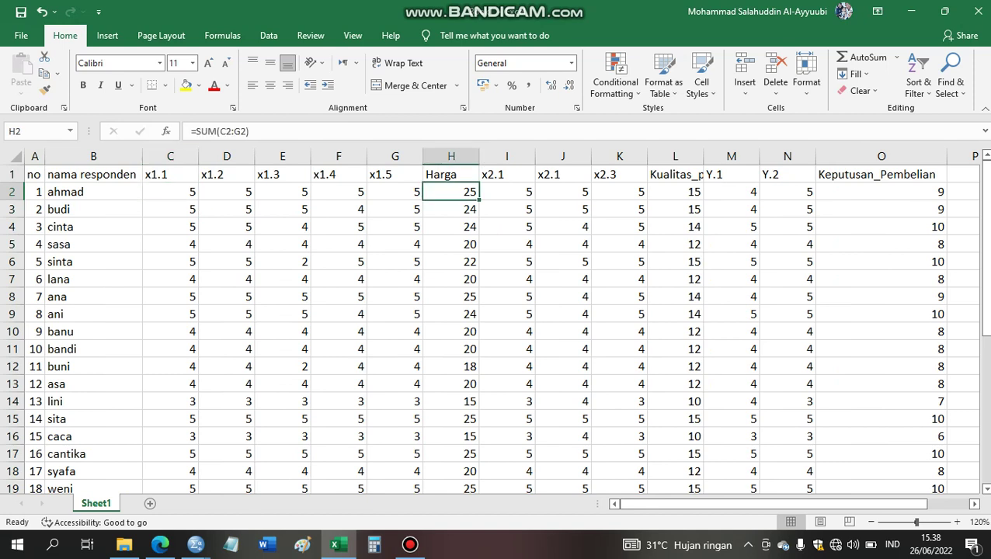
key("F2")
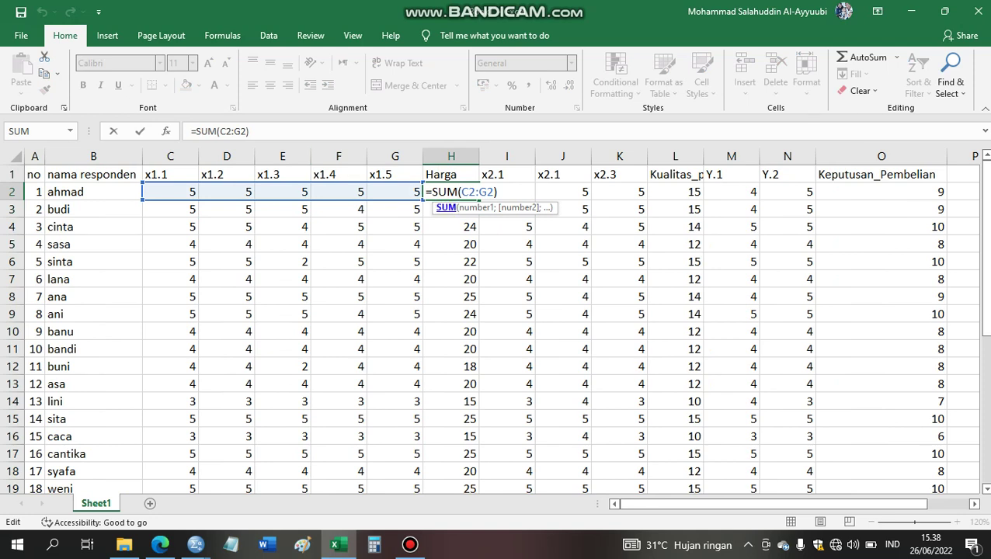
key("Return")
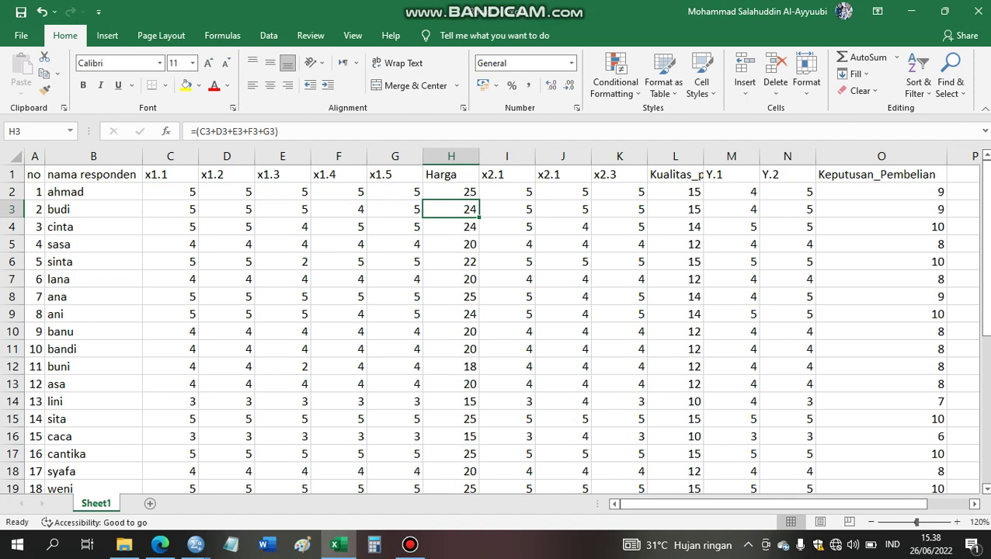
Copy all respondents' scores and totals from C2 to O33, leaving out the headers, numbers and names.
left_click(170, 192)
key("shift+Right")
key("shift+Right")
key("shift+Right")
key("shift+Right")
key("shift+Right")
key("shift+Right")
key("shift+Right")
key("shift+Right")
key("shift+Right")
key("shift+Right")
key("shift+Right")
key("shift+Right")
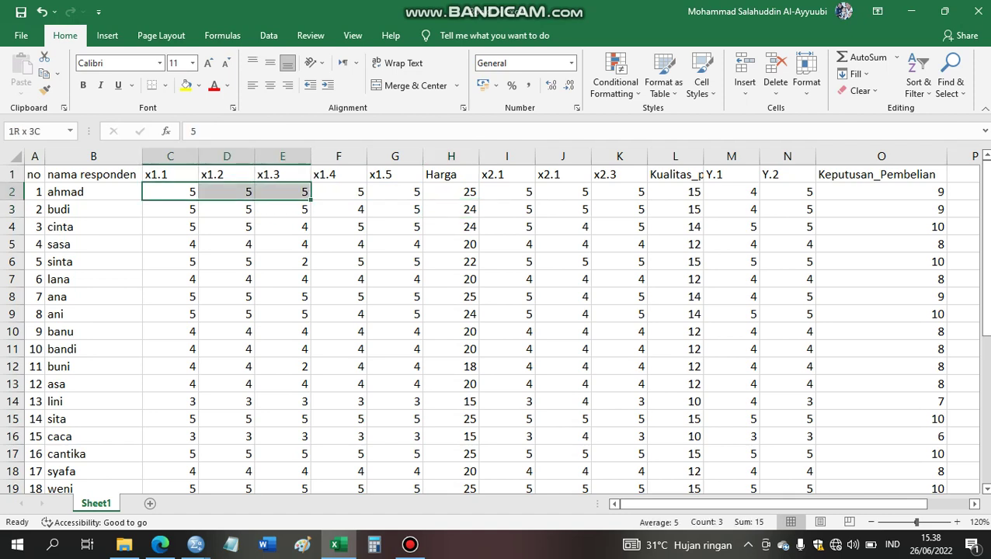
key("shift+Down")
key("shift+Down")
key("shift+Down")
key("shift+Down")
key("shift+Down")
key("shift+Down")
key("shift+Down")
key("shift+Down")
key("shift+Down")
key("shift+Down")
key("shift+Down")
key("shift+Down")
key("shift+Down")
key("shift+Down")
key("shift+Down")
key("shift+Down")
key("shift+Down")
key("shift+Down")
key("shift+Down")
key("shift+Down")
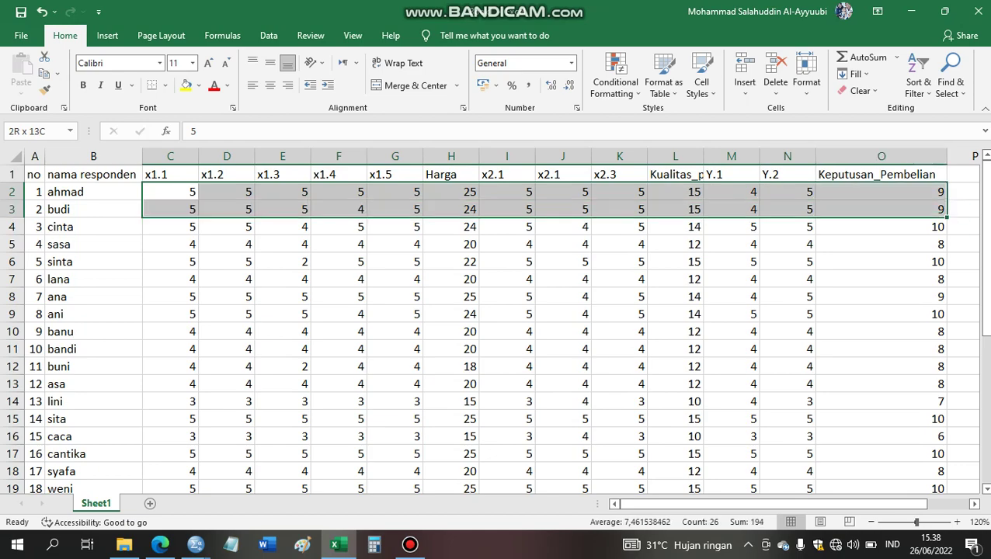
key("shift+Down")
key("shift+Down")
key("shift+Down")
key("shift+Down")
key("shift+Down")
key("shift+Down")
key("shift+Down")
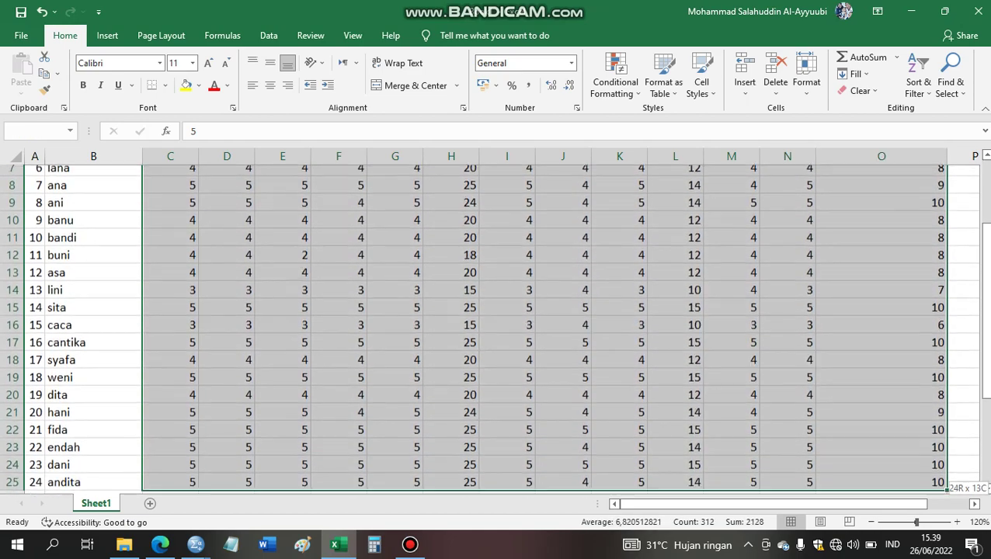
key("shift+Down")
key("shift+Down")
key("shift+Down")
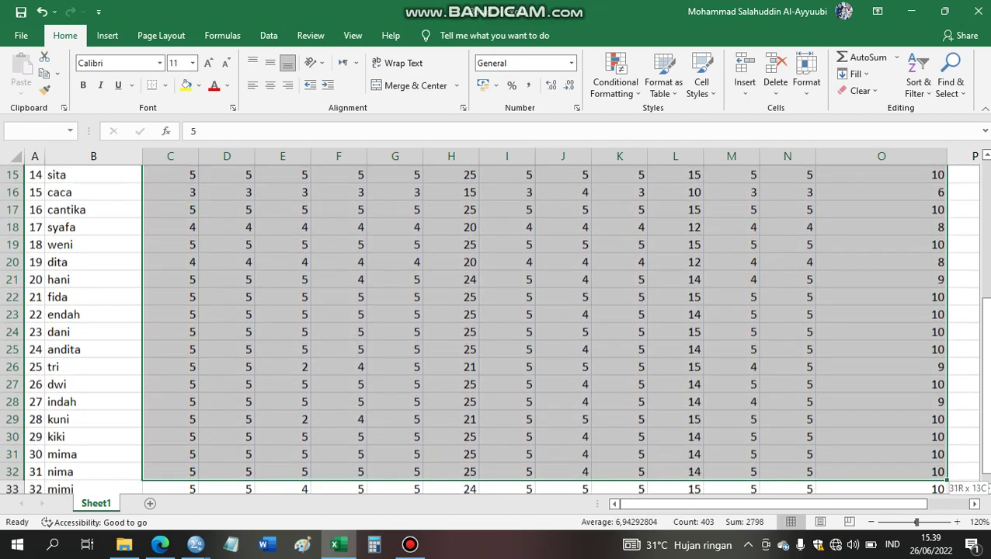
key("ctrl+c")
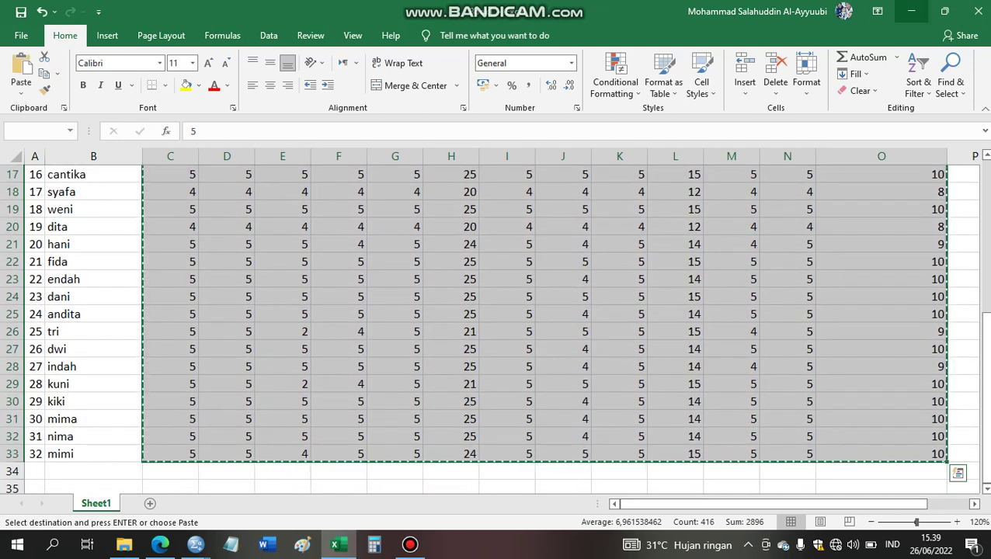
Switch to the SPSS Data Editor and review the Jenis_Kelamin, Usia and Pendidikan columns at the end of the dataset.
left_click(196, 544)
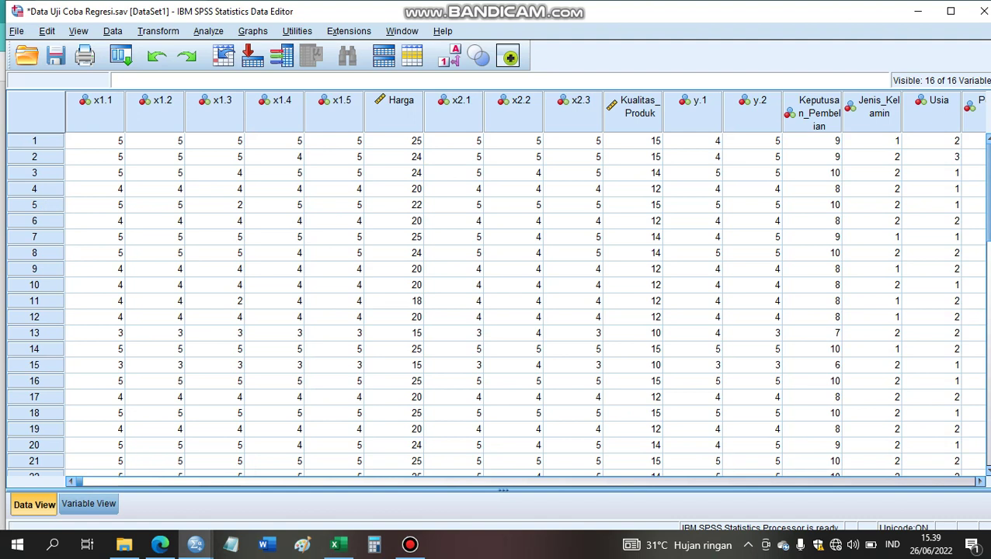
left_click(873, 106)
left_click(939, 106)
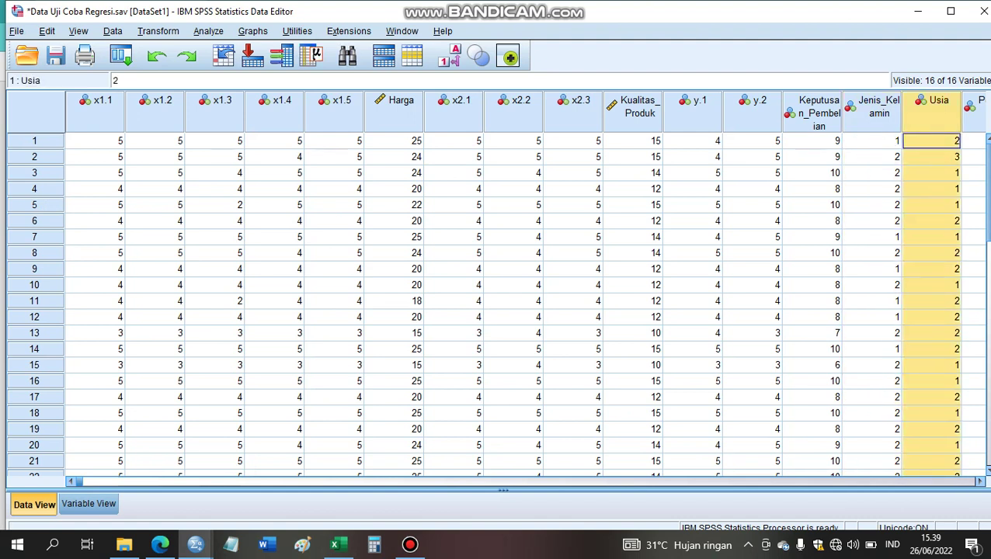
left_click(977, 106)
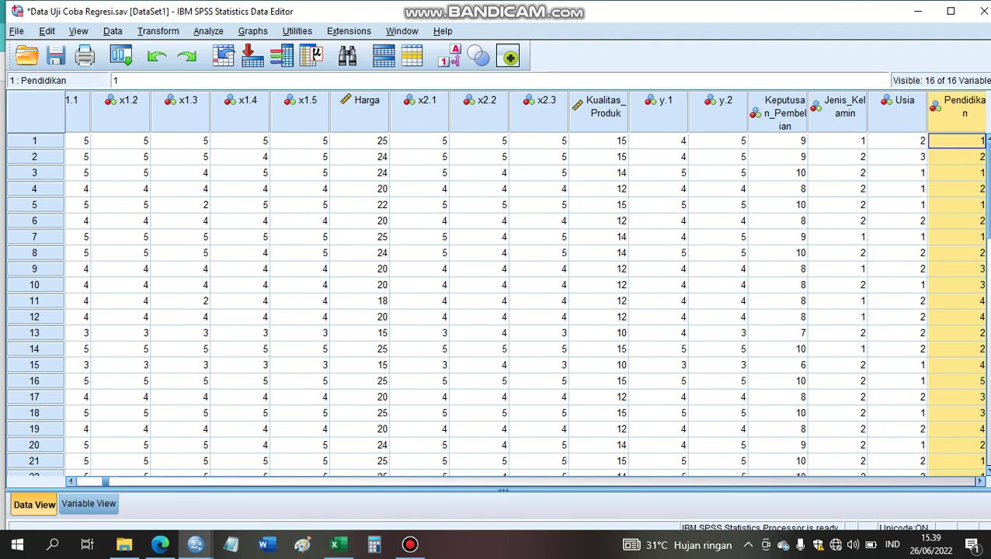
scroll(525, 288, "right", 4)
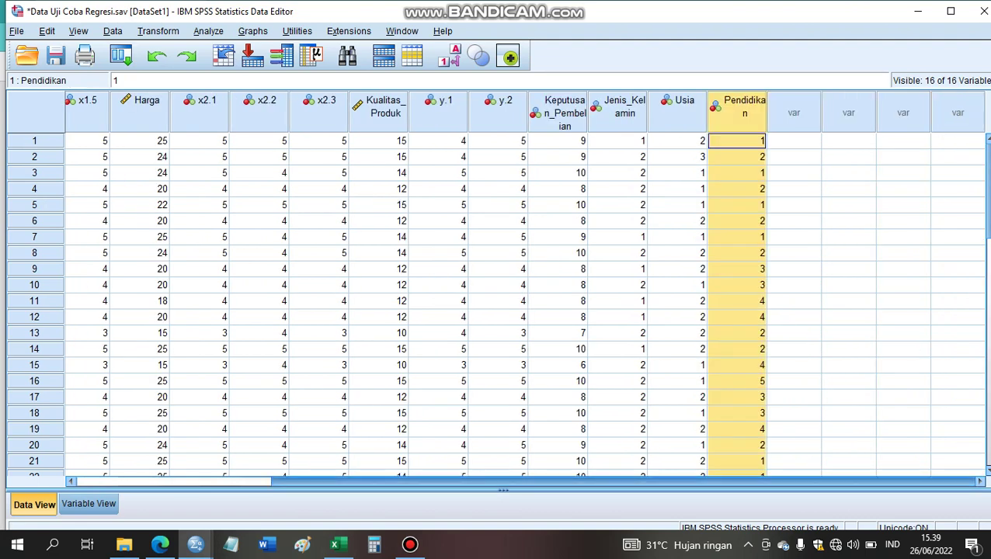
Review the dataset's variable definitions, checking the decimals settings from x1.1 down to Harga.
scroll(524, 287, "left", 5)
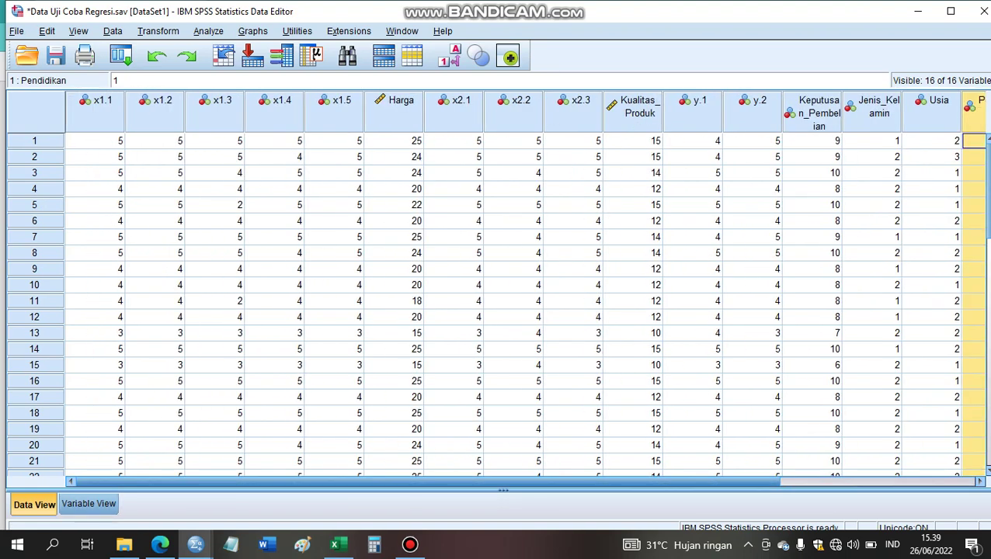
left_click(88, 504)
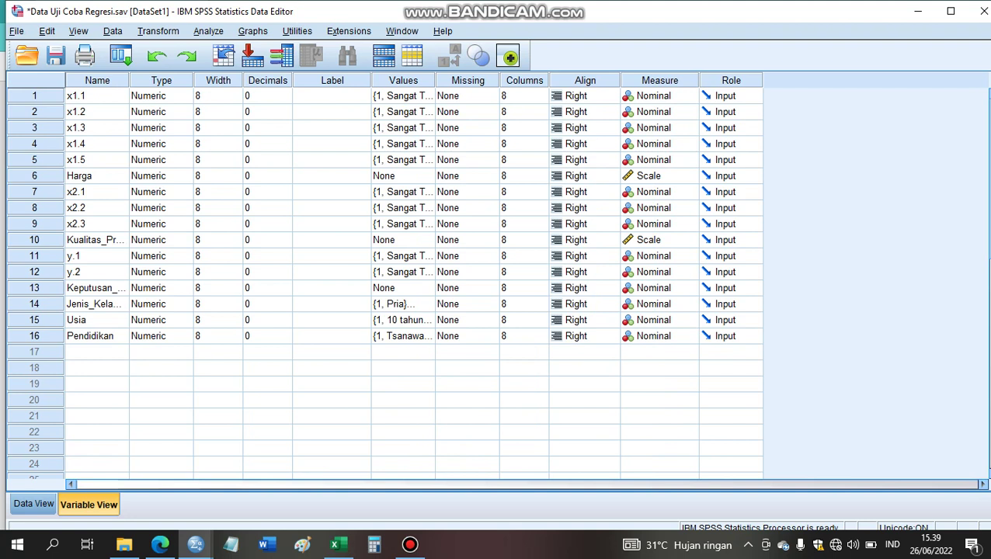
left_click(267, 96)
key("Down")
key("Down")
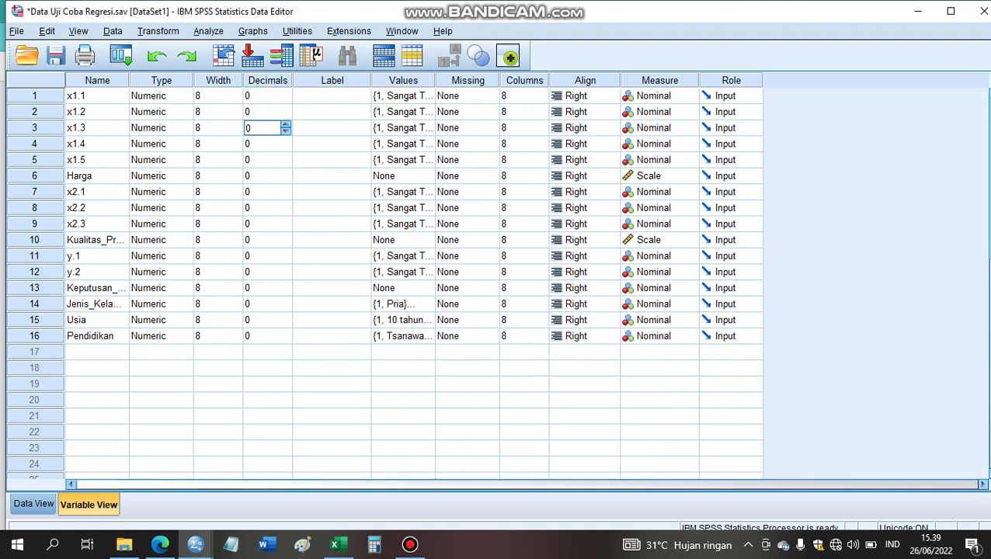
key("Down")
key("Down")
key("Down")
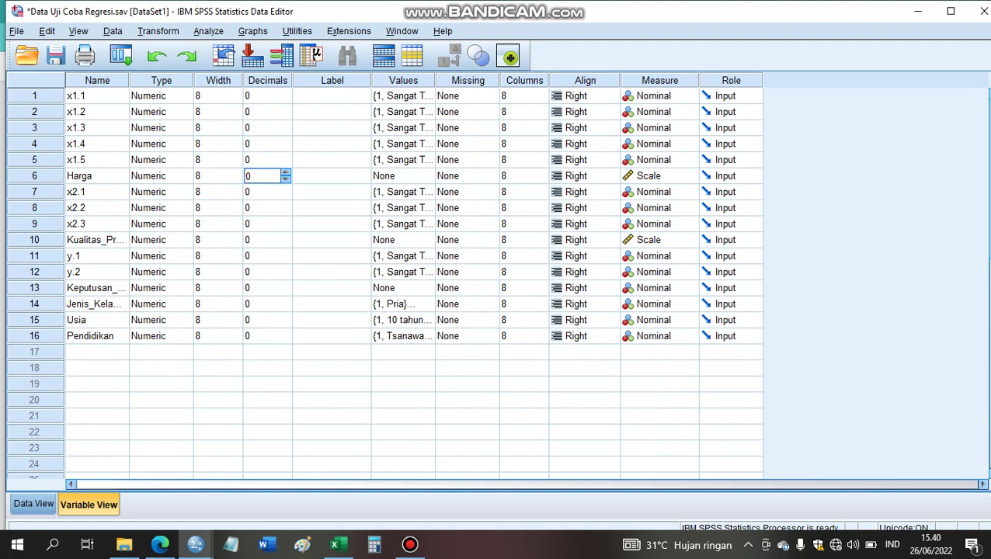
left_click(96, 96)
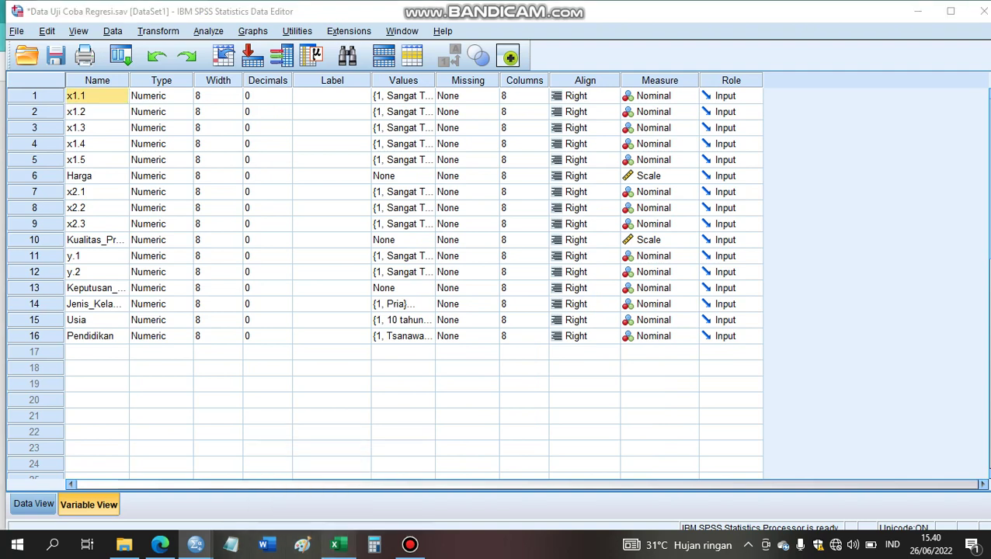
Switch to Excel and copy the header names from x1.1 to Keputusan_Pembelian in C1 to O1.
left_click(335, 544)
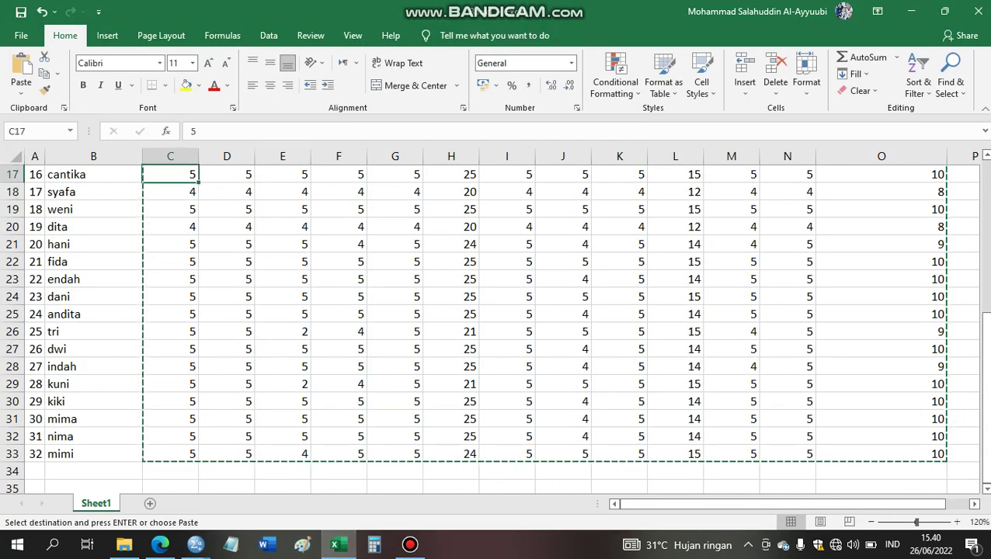
scroll(498, 327, "up", 5)
scroll(170, 233, "up", 1)
left_click_drag(170, 174, 227, 174)
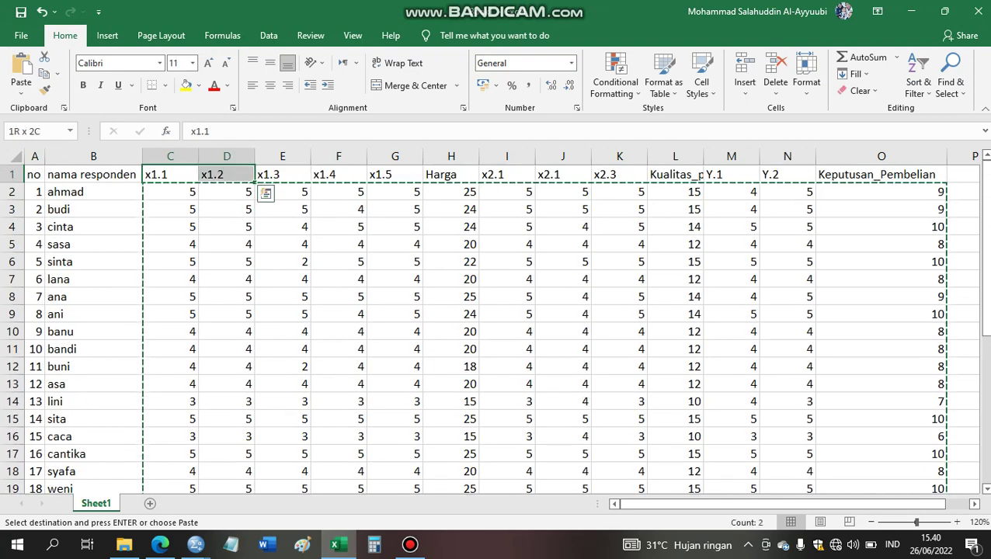
left_click_drag(227, 174, 777, 174)
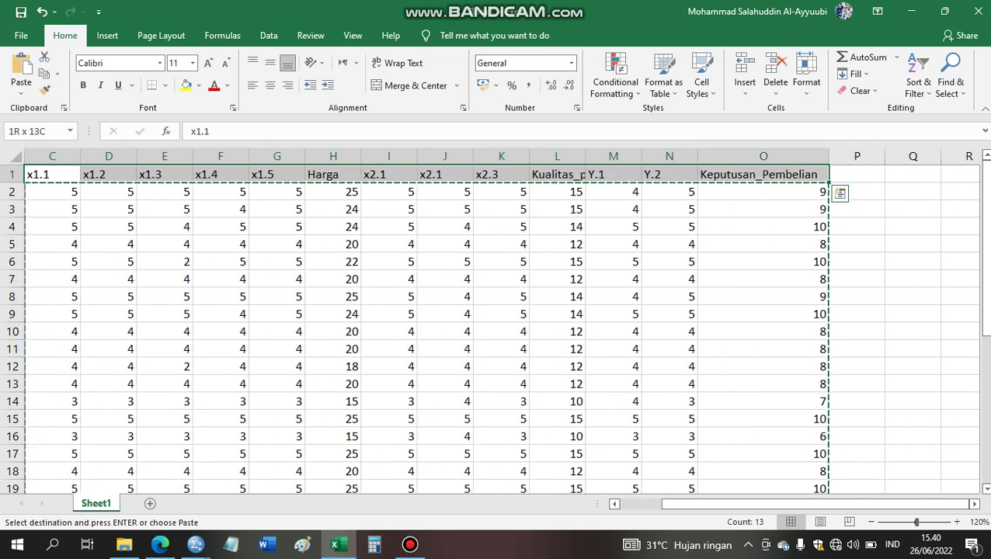
key("ctrl+c")
key("Right")
key("Right")
key("Right")
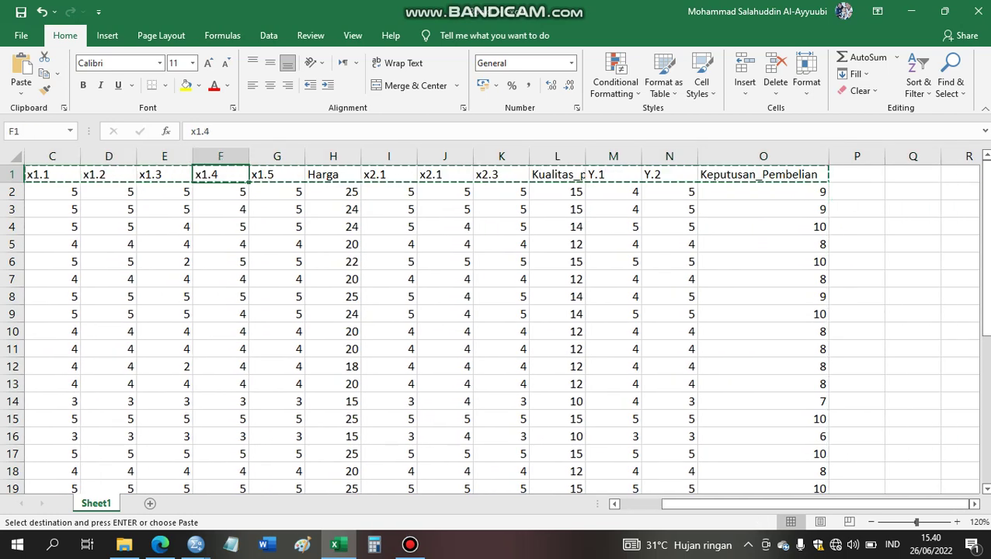
Paste the copied headers transposed as a vertical list starting at Q2, and copy that list.
left_click(913, 191)
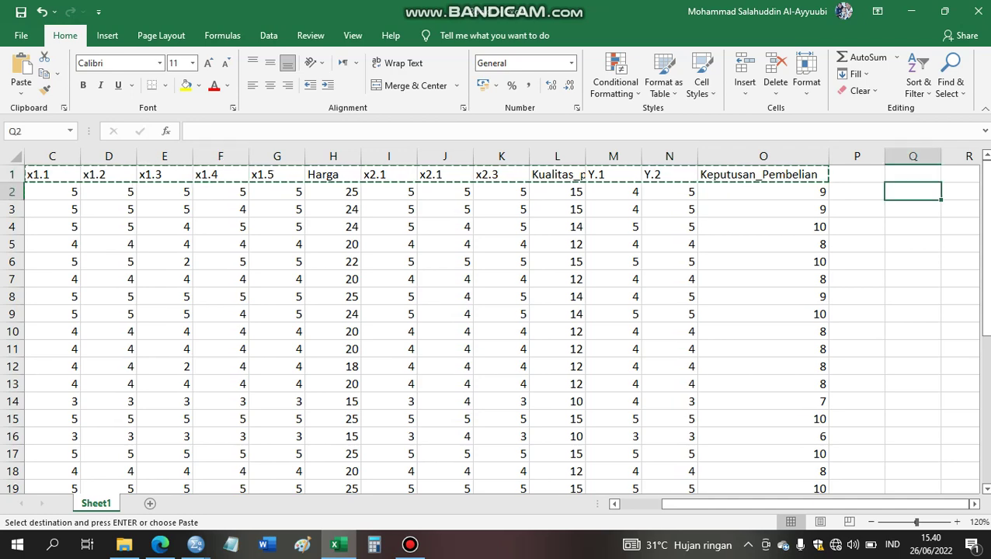
right_click(748, 190)
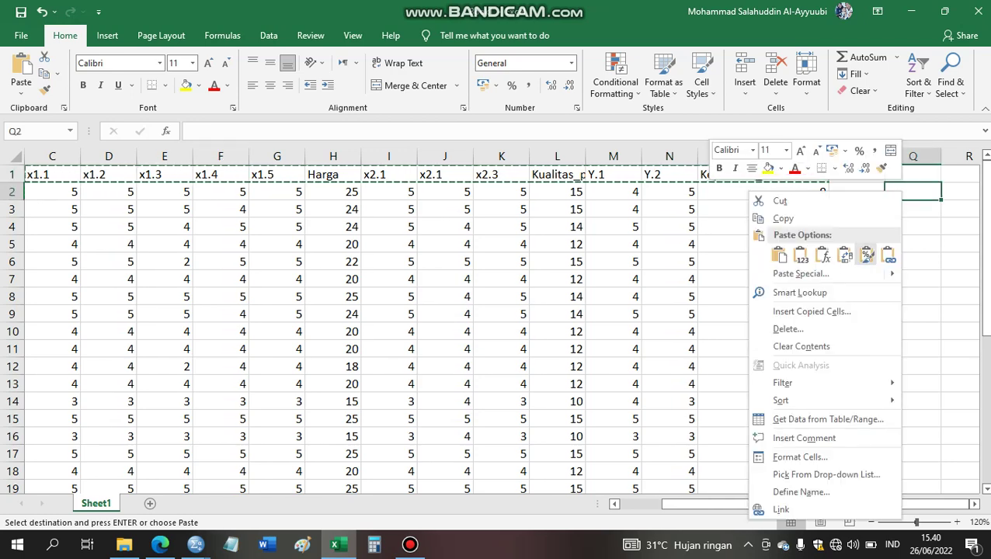
left_click(845, 256)
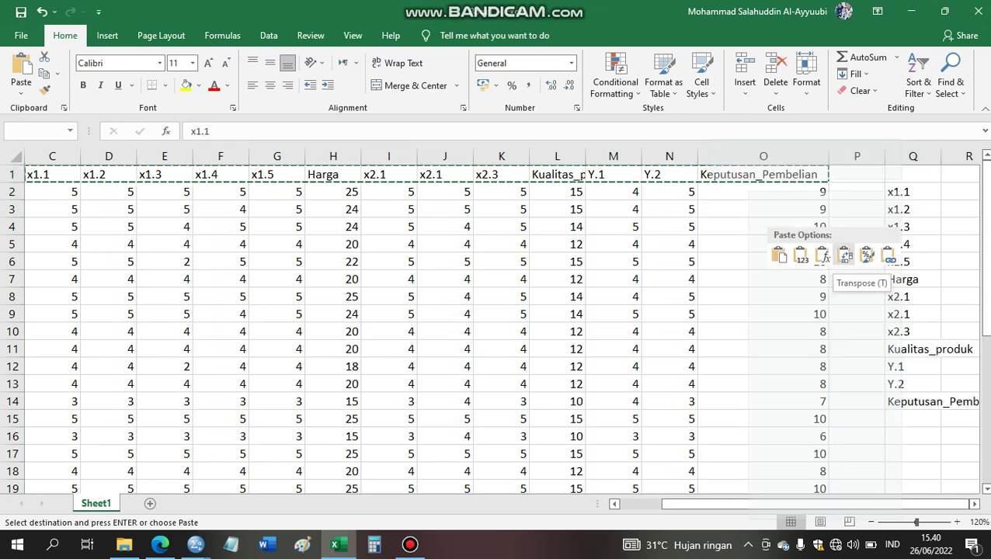
key("ctrl+c")
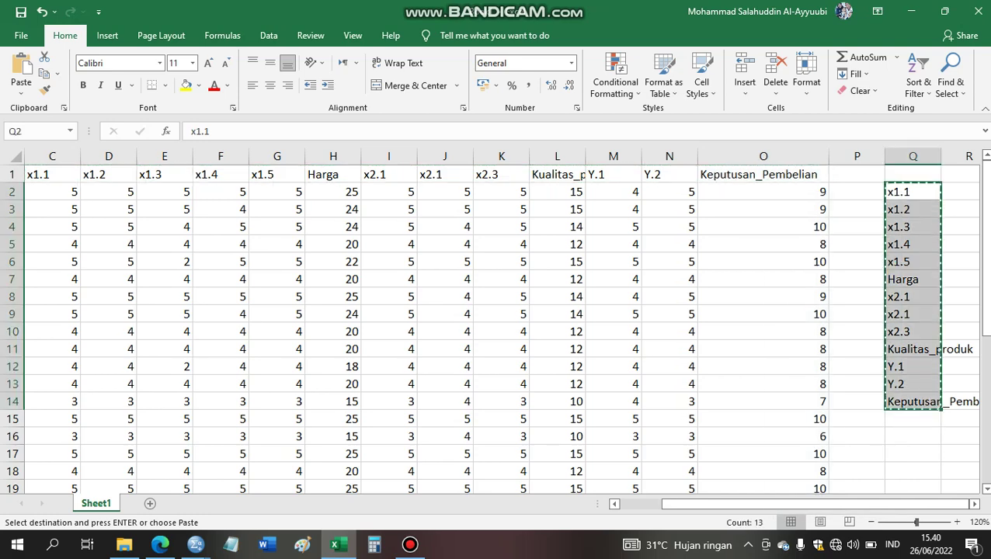
Switch back to the SPSS variable definitions and widen the Name column to fit the full variable names.
left_click(196, 545)
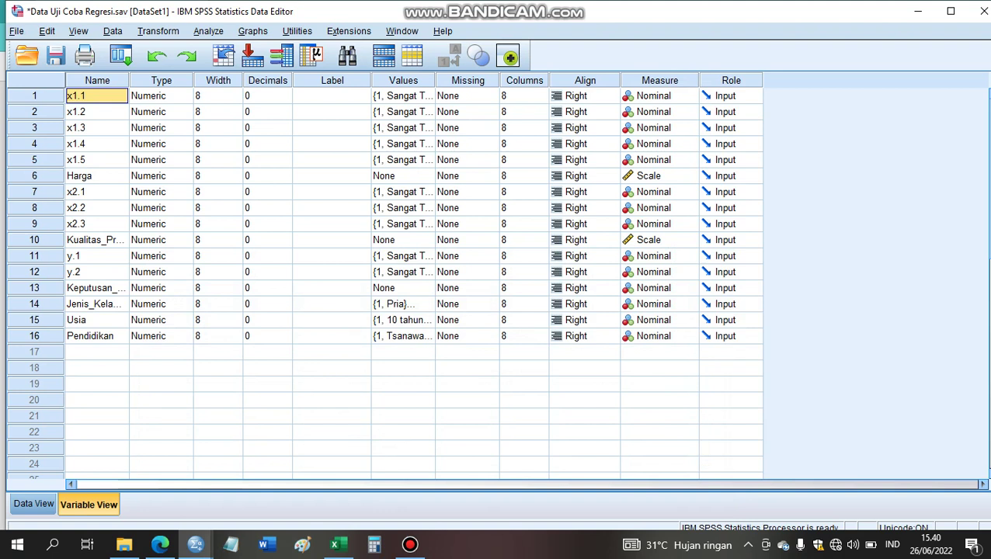
left_click(96, 255)
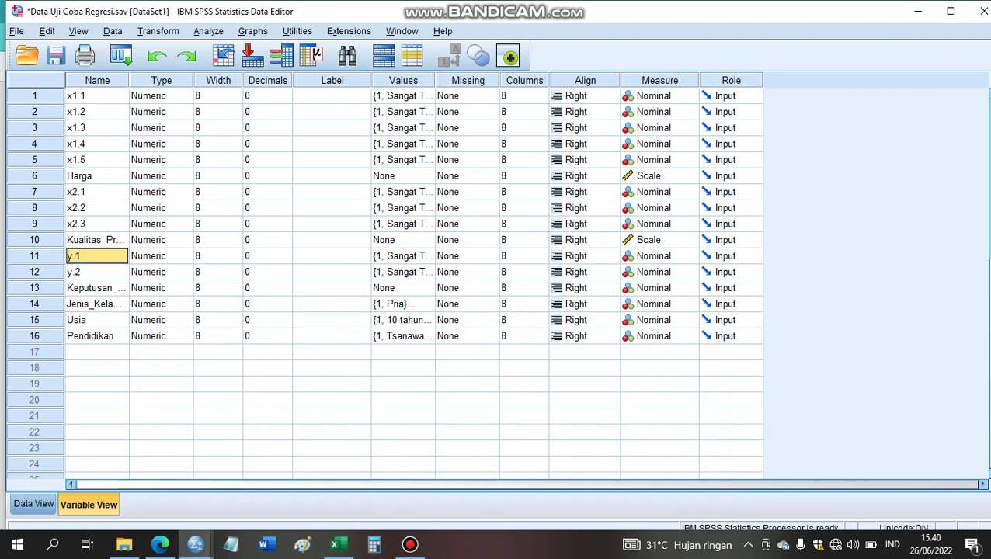
left_click(97, 288)
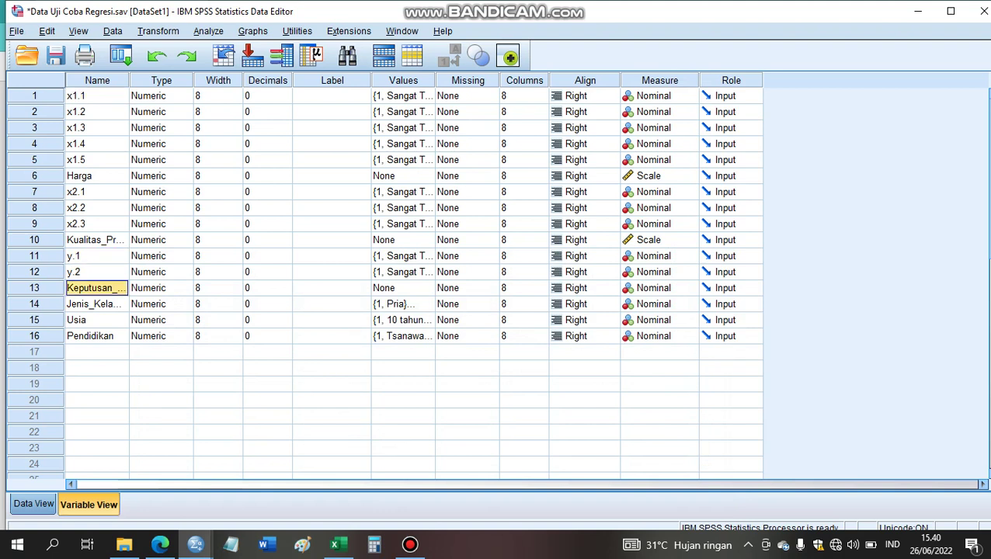
left_click(33, 504)
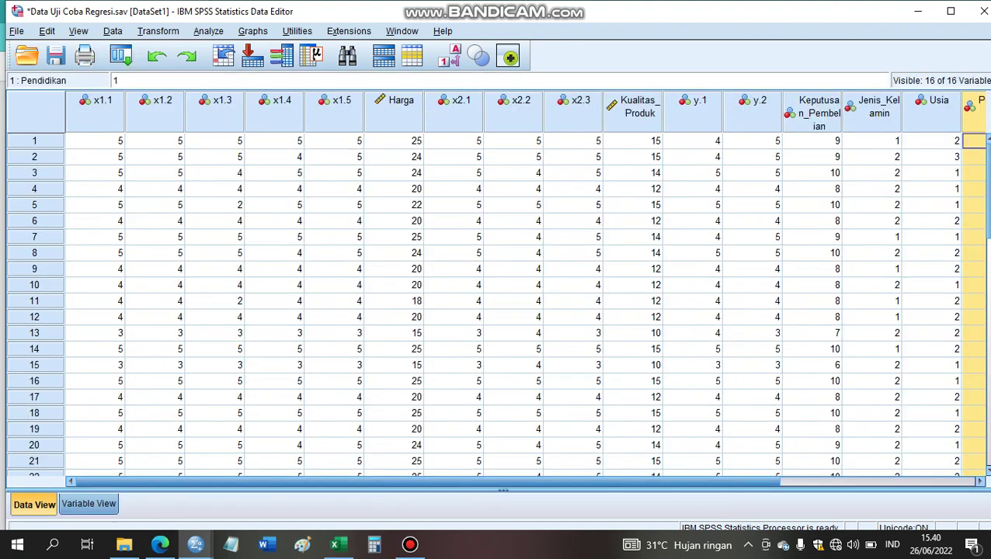
left_click(89, 504)
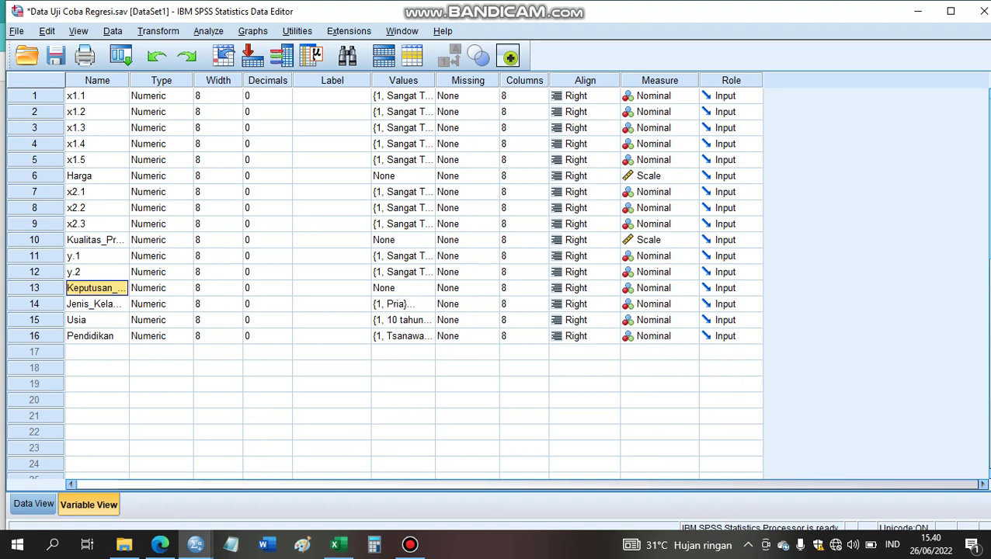
left_click_drag(129, 80, 192, 80)
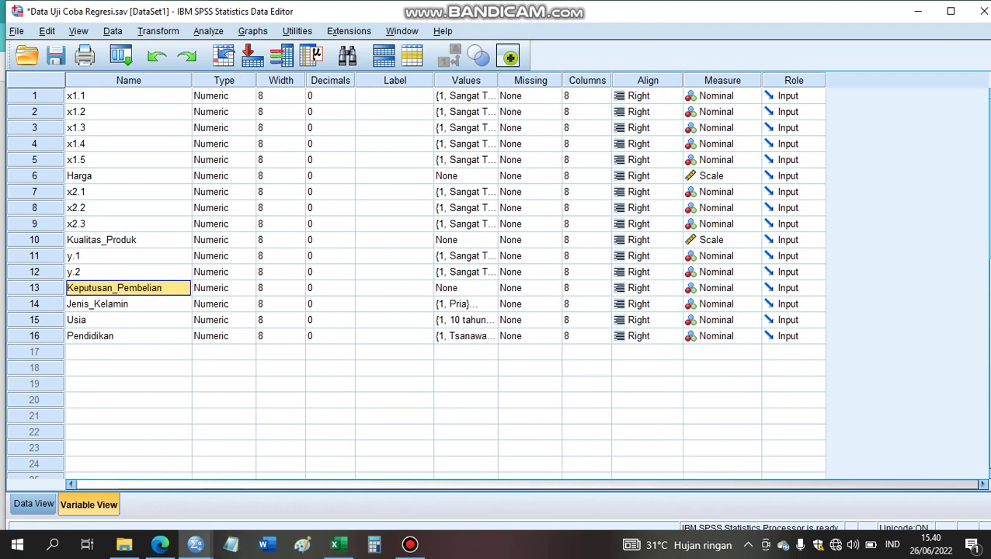
Examine the value labels defined for x1.1 and the Values entry of the Harga total.
left_click(463, 95)
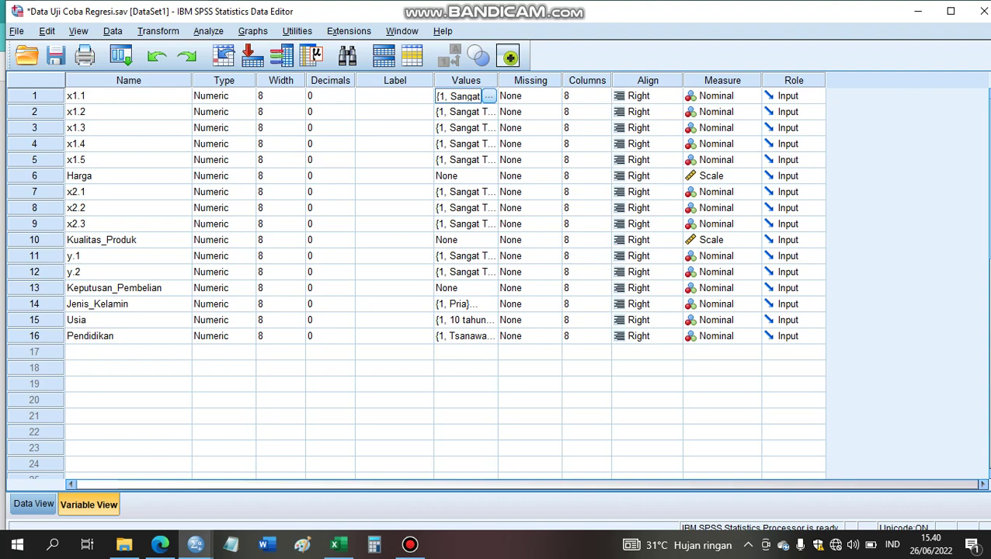
left_click(488, 95)
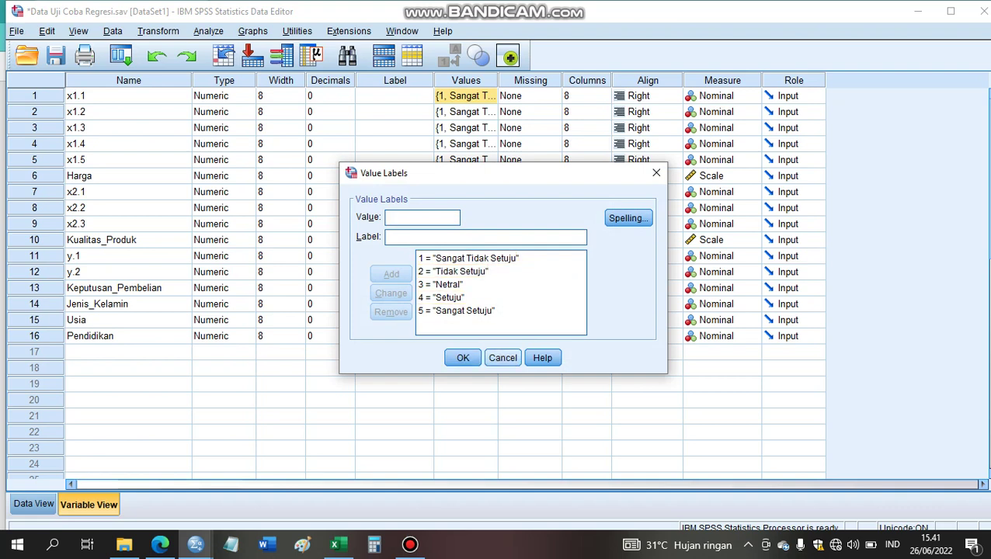
left_click(503, 358)
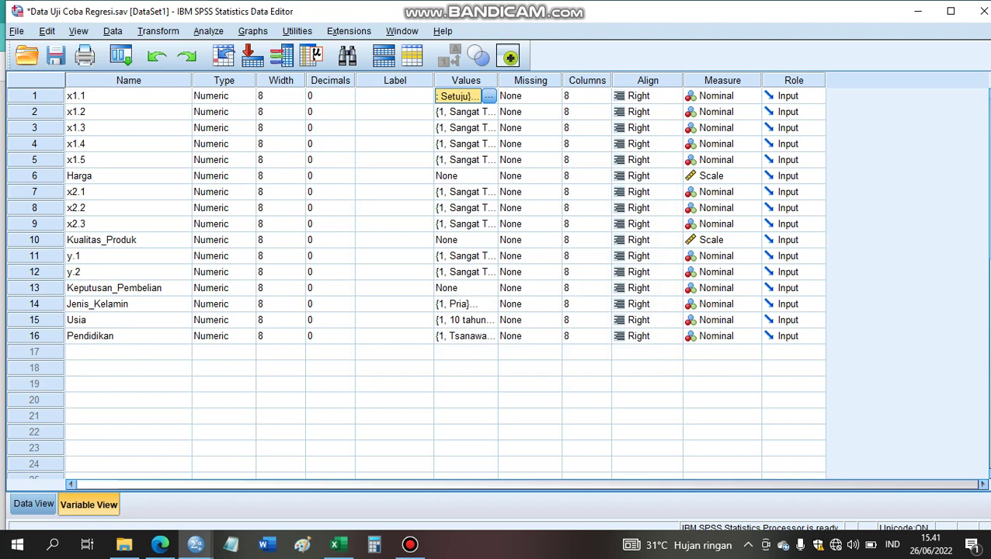
left_click(459, 175)
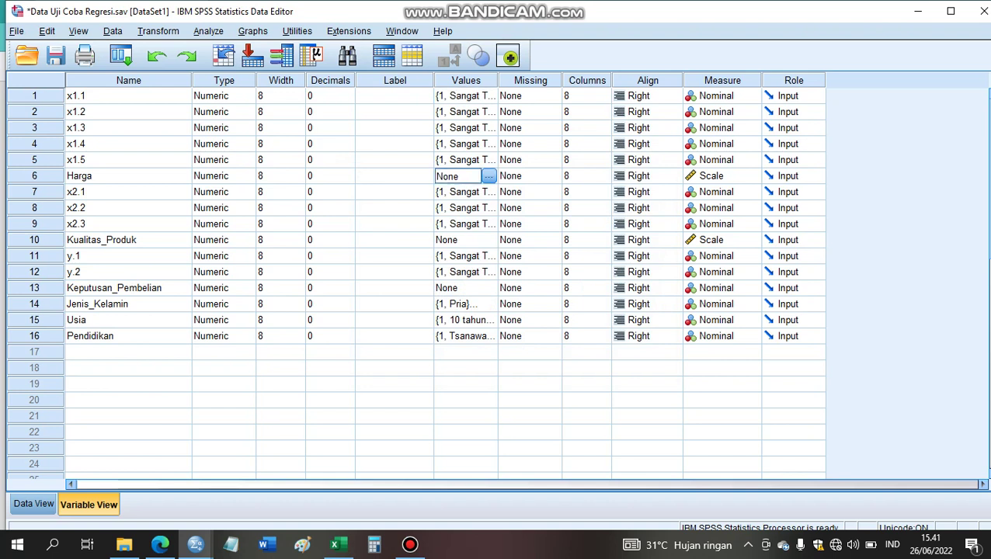
left_click(89, 176)
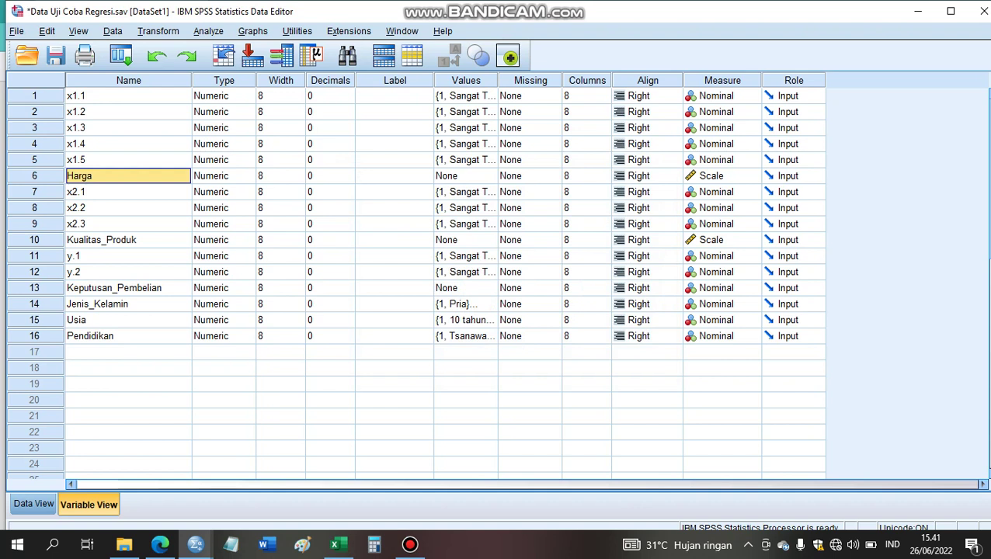
Inspect the value labels defined for Jenis_Kelamin and close them without changes.
left_click(463, 304)
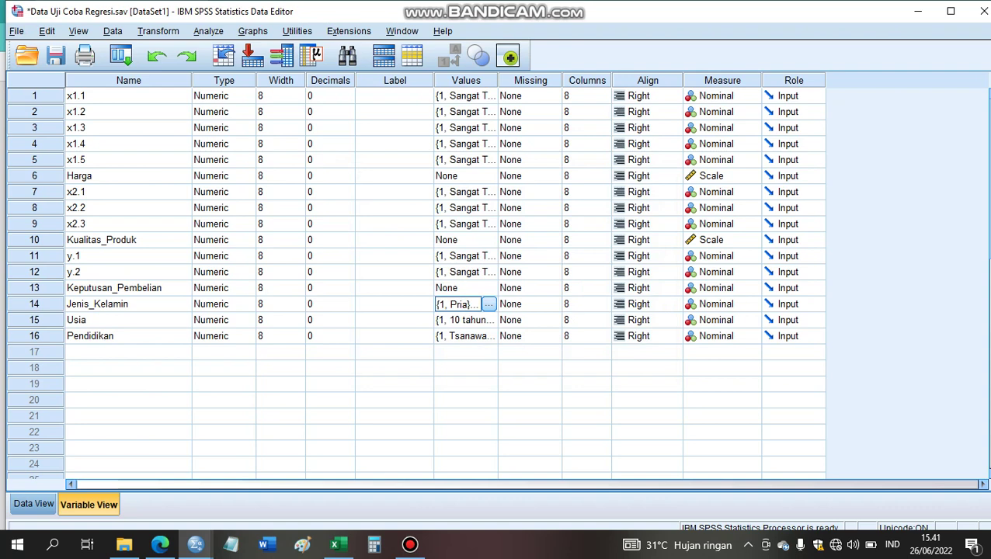
left_click(489, 303)
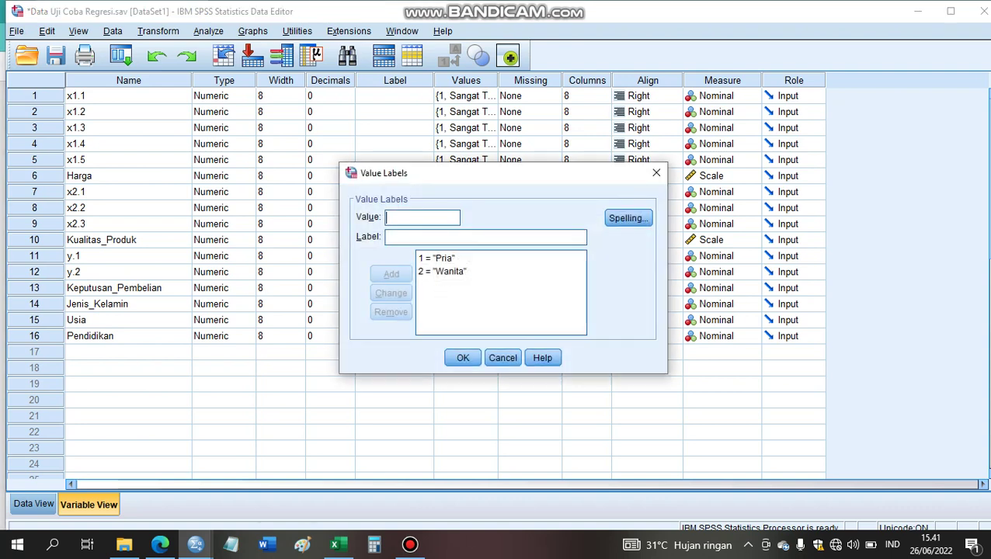
left_click(437, 258)
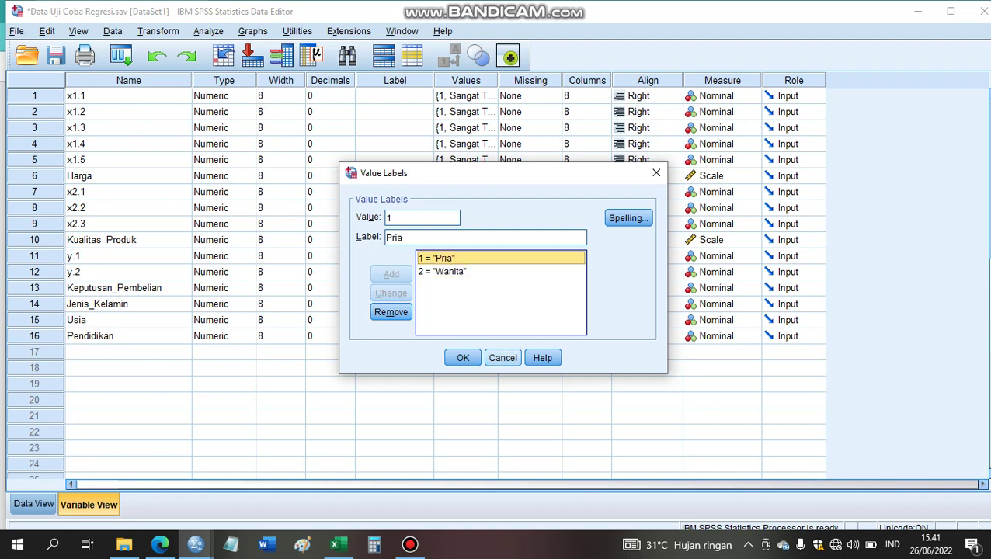
left_click(503, 357)
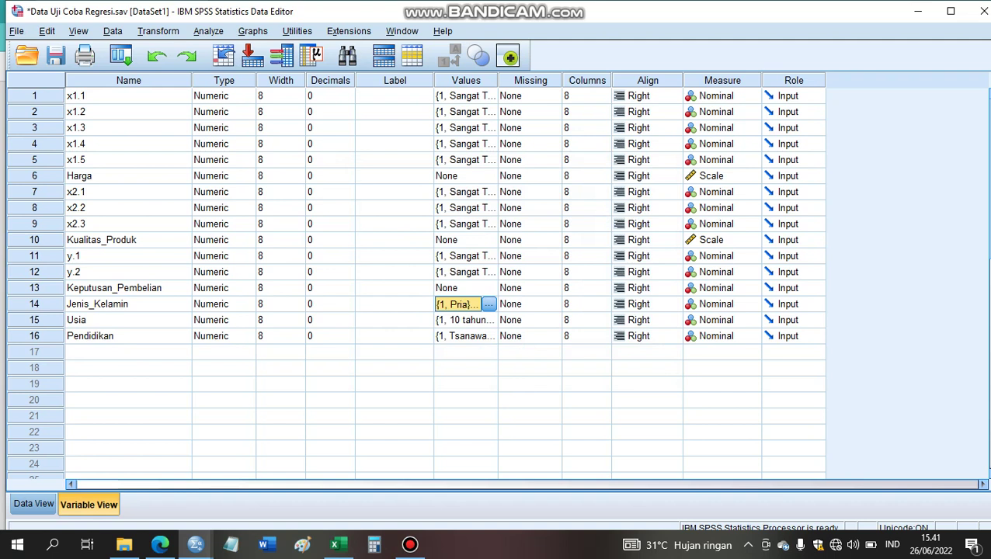
Inspect the age-range value labels defined for Usia and close them without changes.
left_click(465, 320)
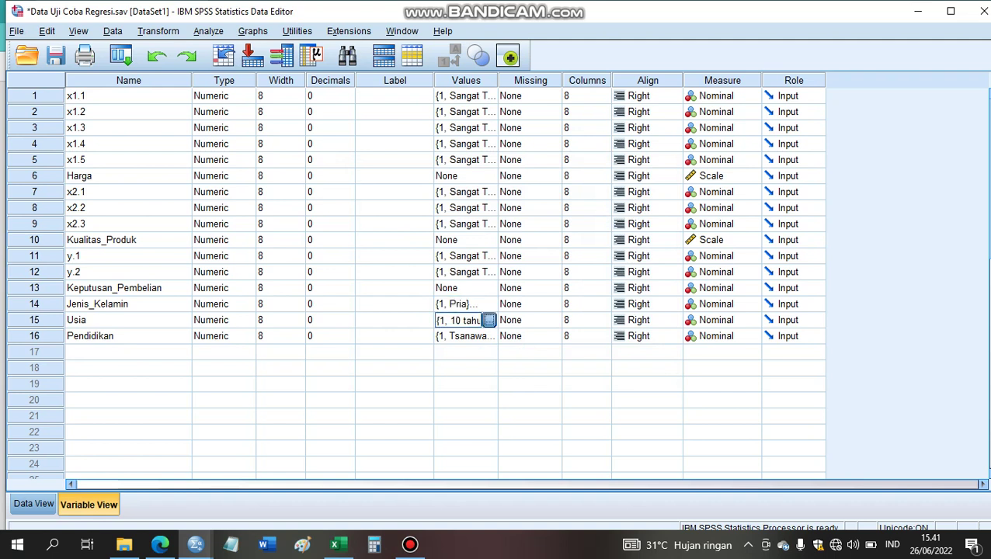
left_click(488, 320)
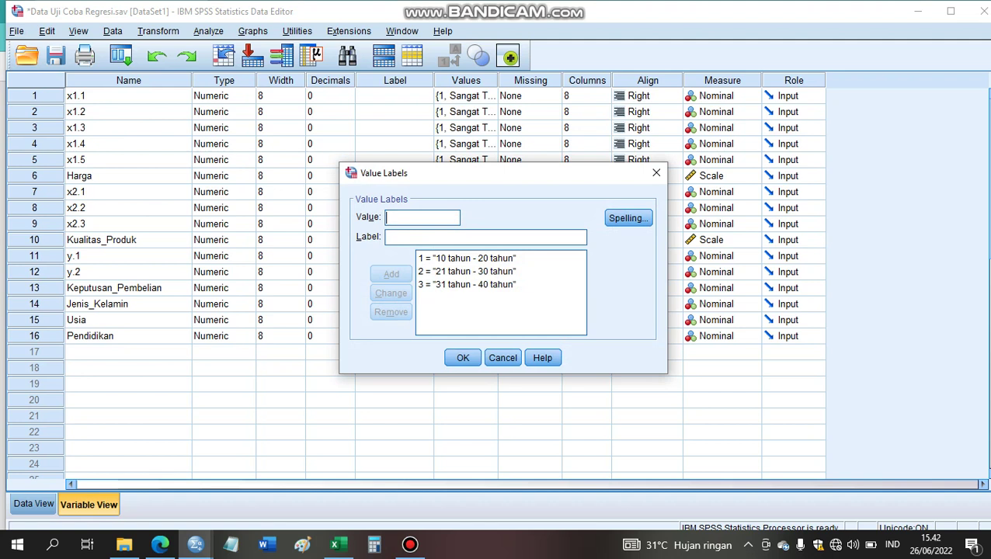
left_click(468, 258)
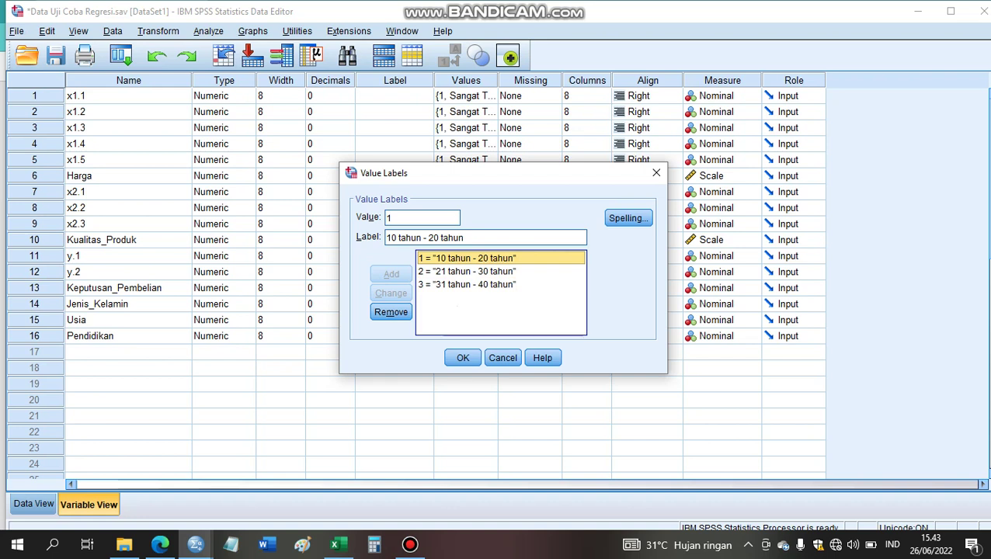
left_click(502, 358)
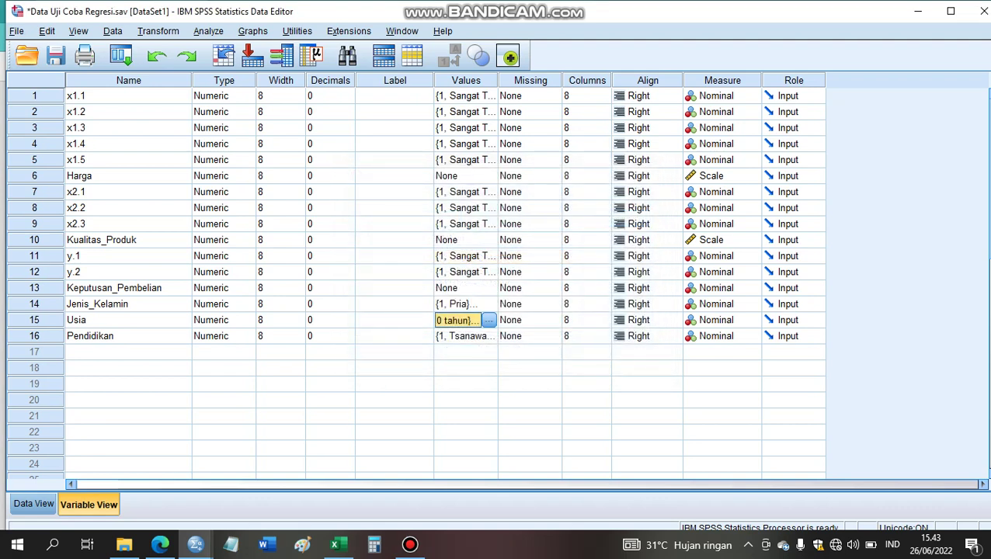
Inspect the education-level value labels defined for Pendidikan and close them without changes.
left_click(464, 335)
left_click(488, 336)
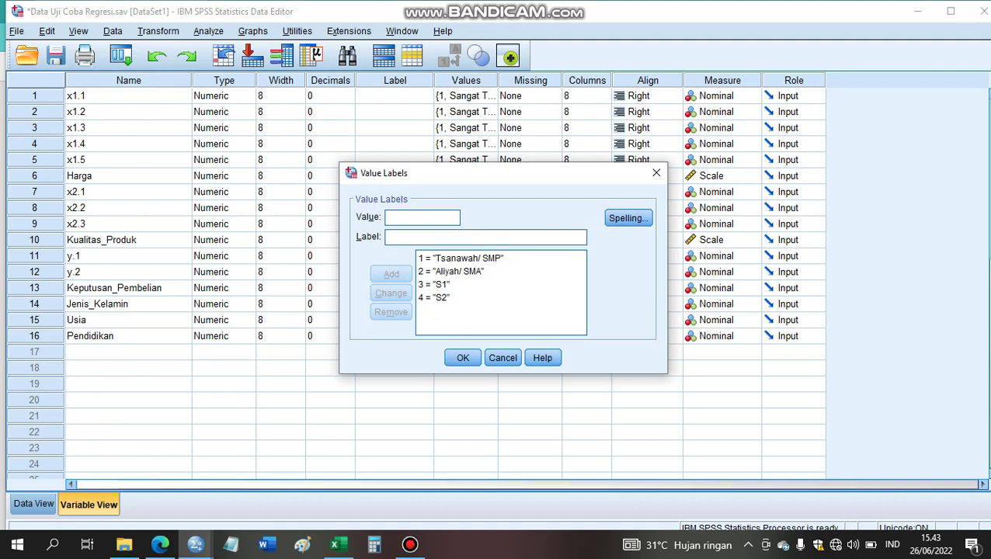
left_click(460, 272)
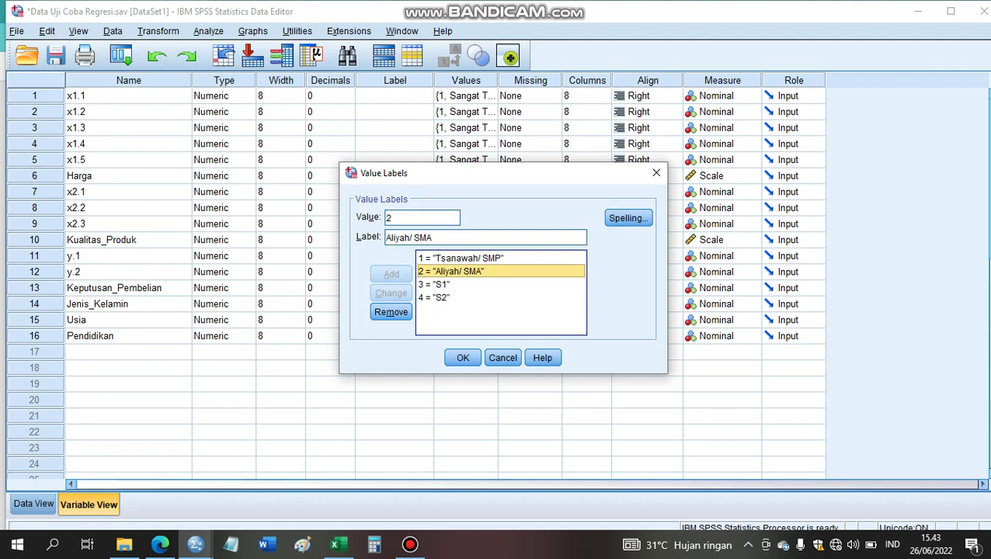
left_click(451, 284)
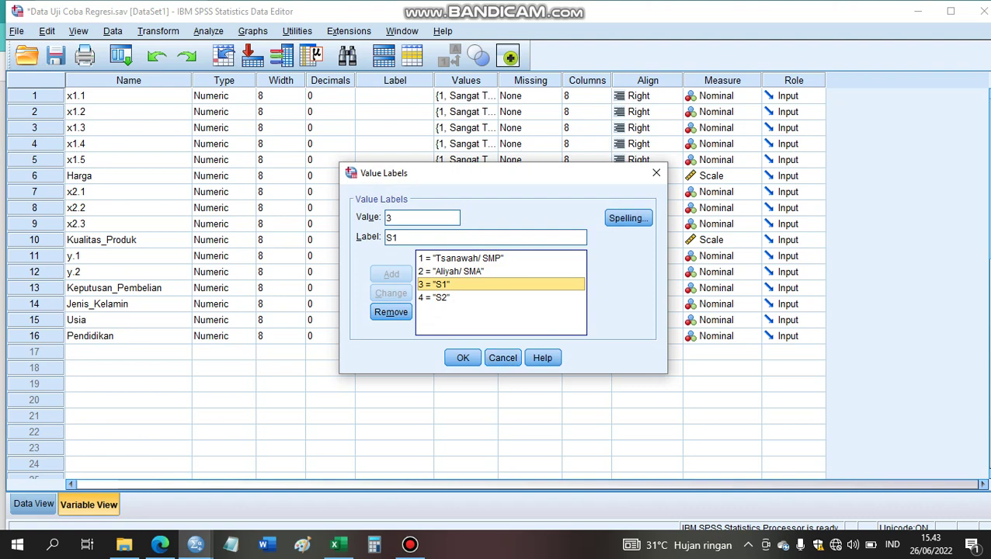
left_click(503, 358)
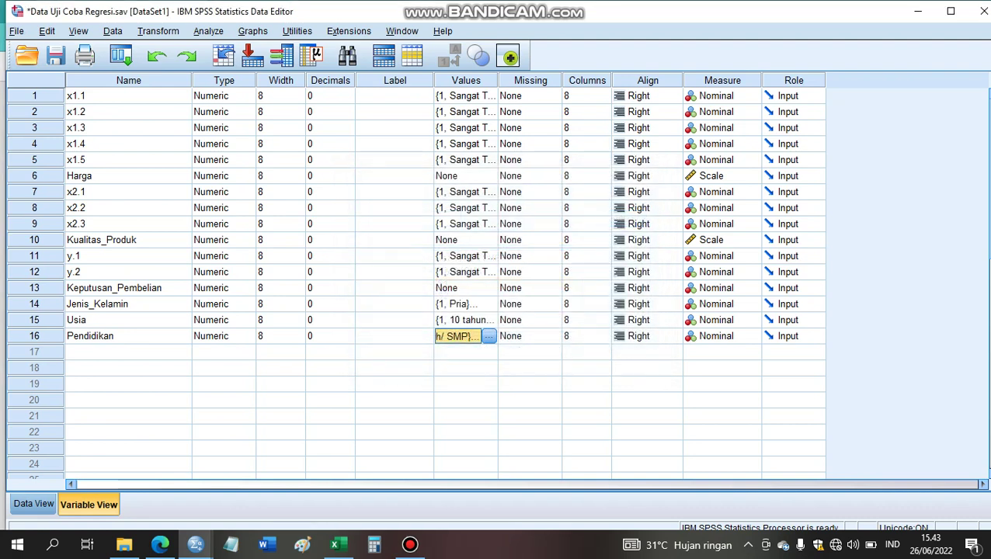
Return to the data sheet, start a Frequencies analysis and add x1.1 through x1.5 as its variables.
left_click(33, 505)
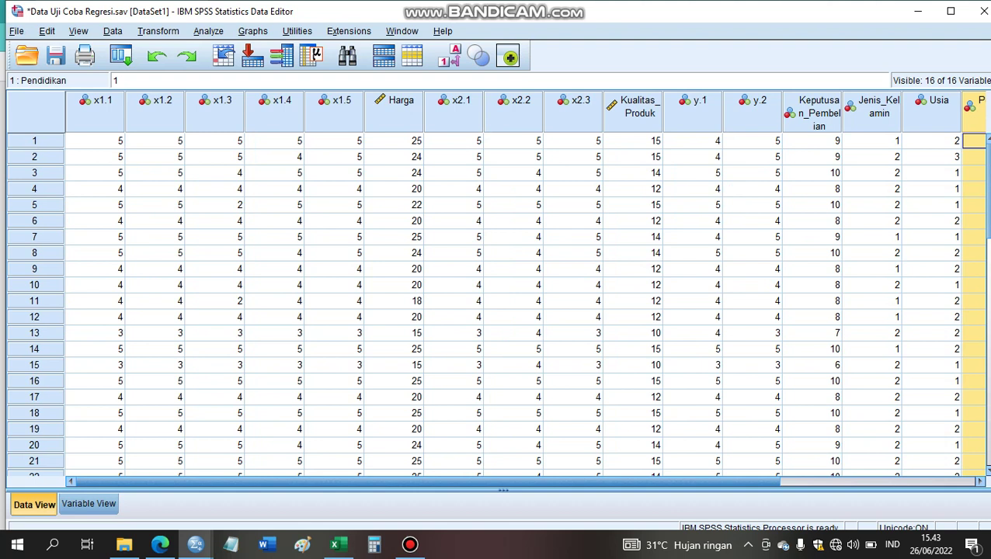
key("alt+a")
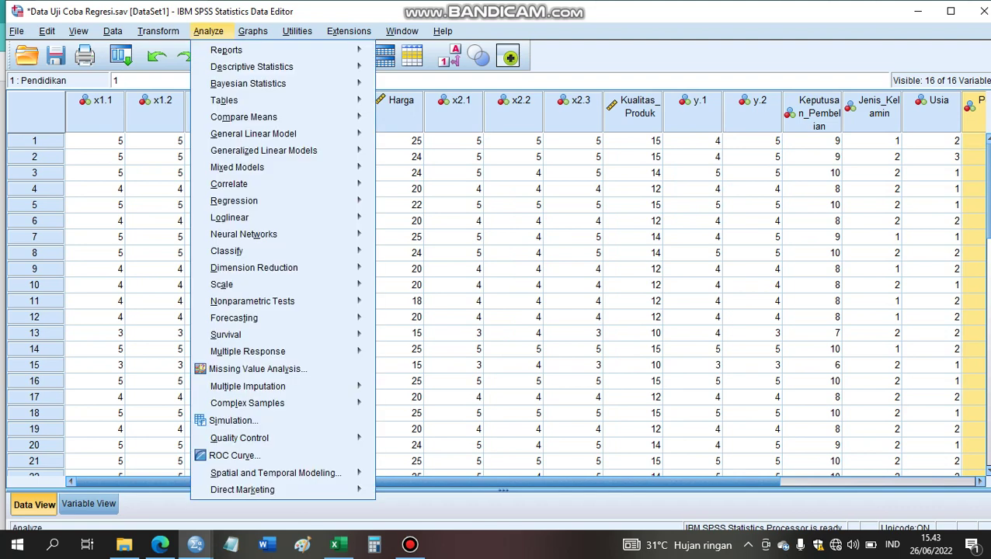
mouse_move(252, 67)
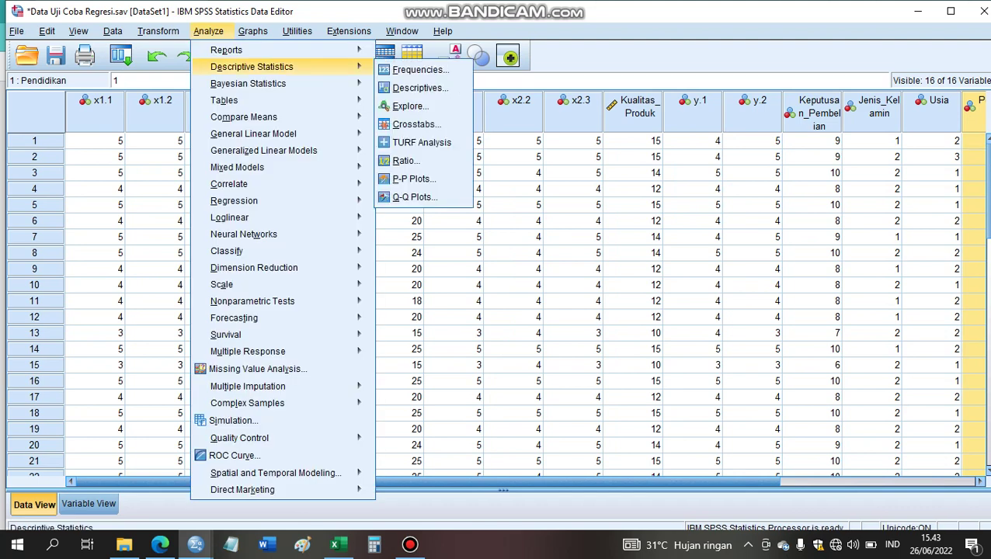
key("Right")
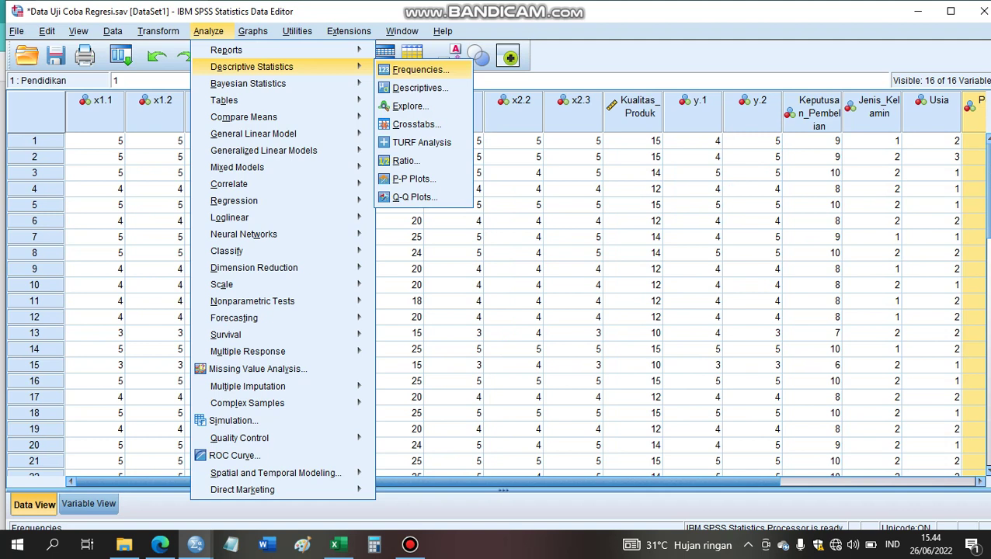
key("Return")
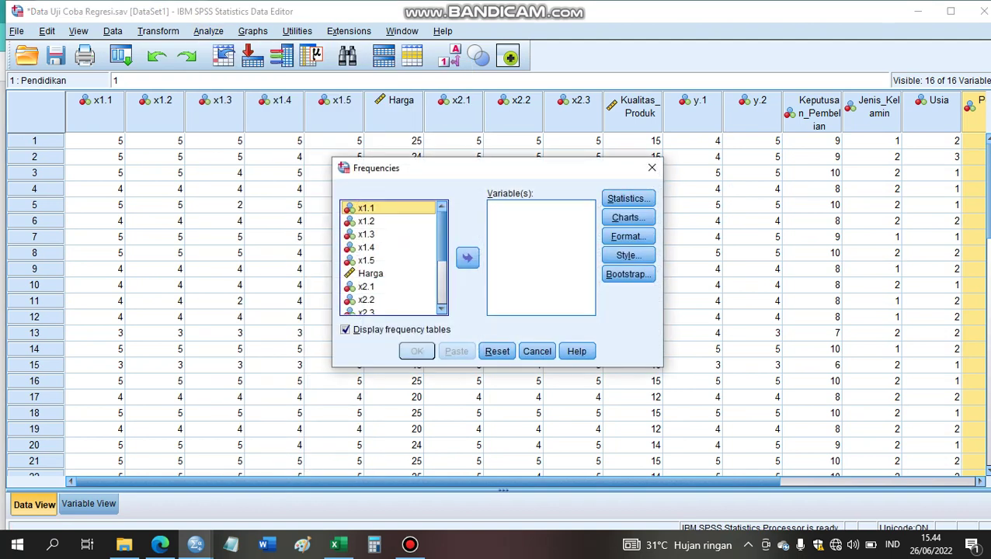
key("shift+Down")
key("shift+Down")
key("shift+Down")
key("shift+Down")
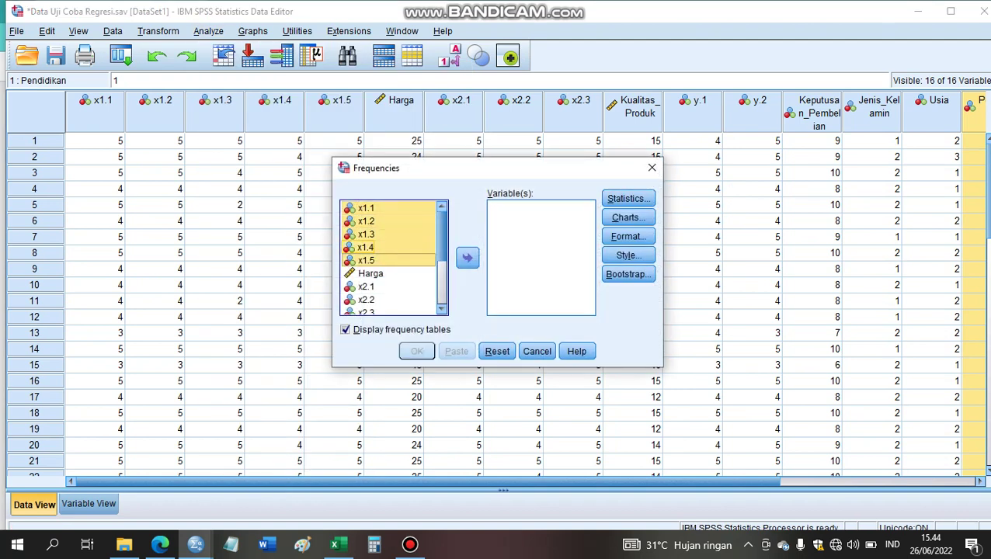
key("Tab")
key("space")
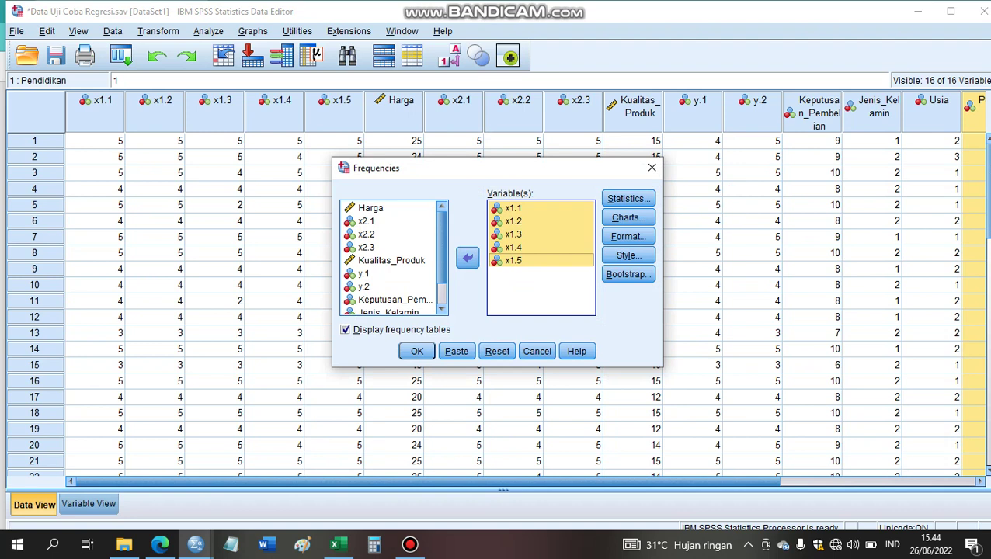
Add the items x2.1 through x2.3, y.1 and y.2 to the Frequencies variables.
left_click(366, 222)
key("shift+Down")
key("shift+Down")
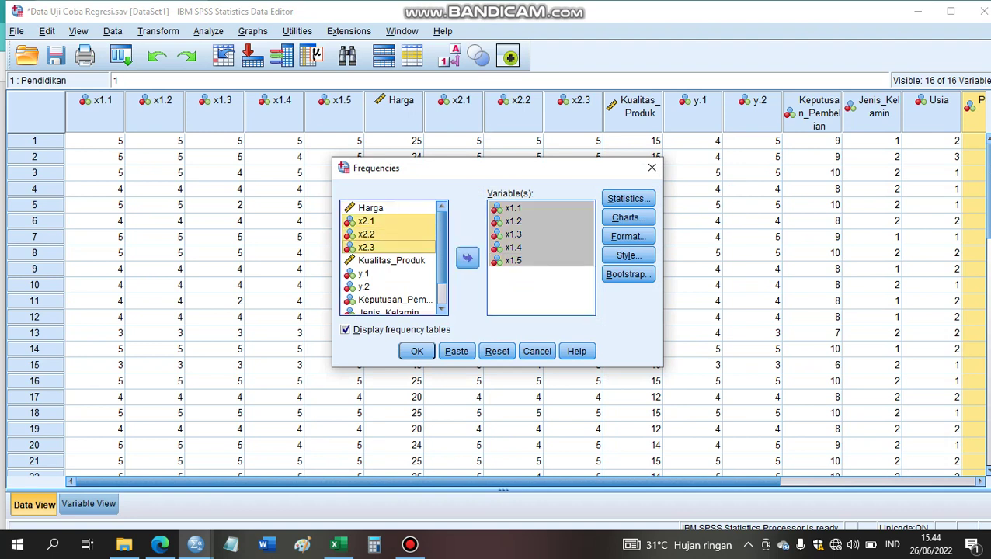
key("Tab")
key("space")
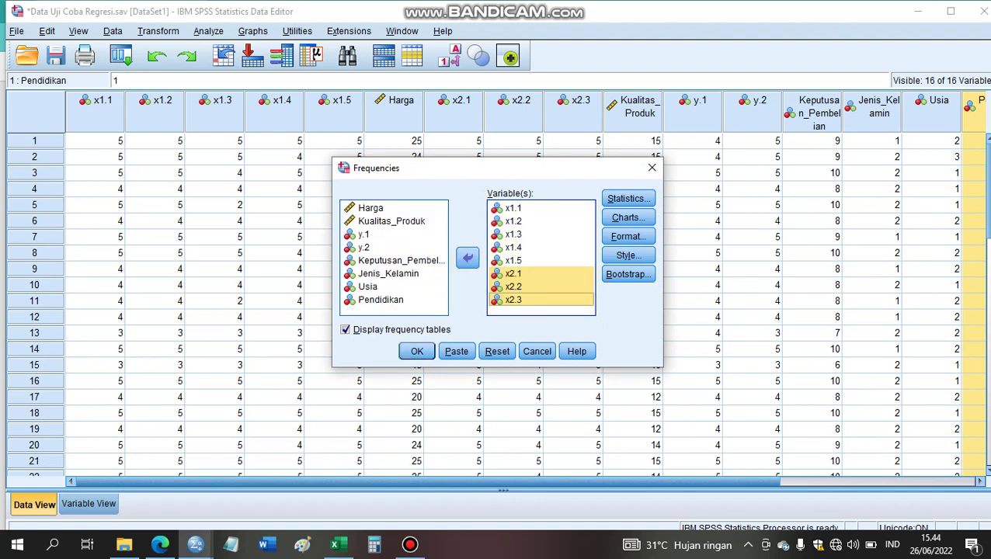
left_click(365, 234)
key("shift+Down")
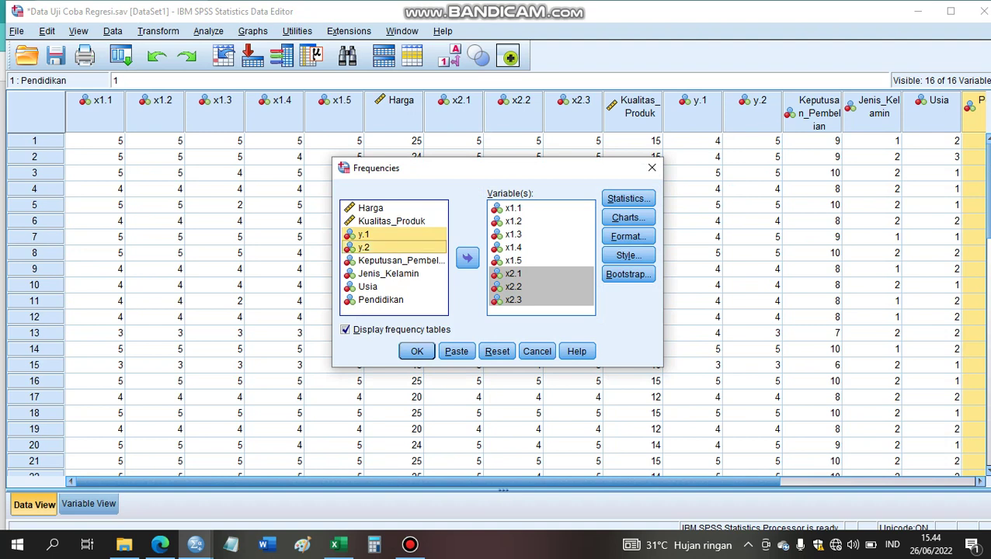
key("Tab")
key("space")
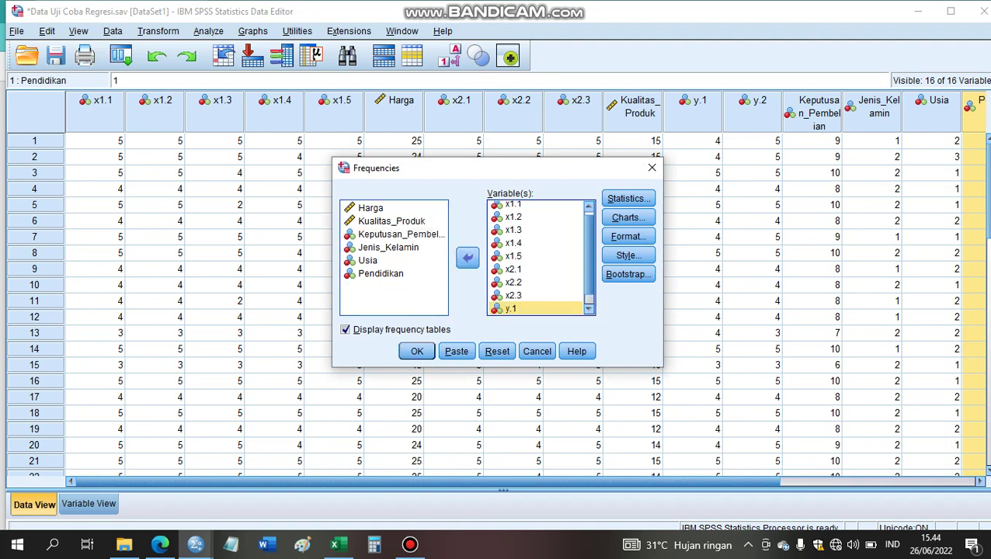
Add Jenis_Kelamin, Usia and Pendidikan to the Frequencies variables.
key("shift+Tab")
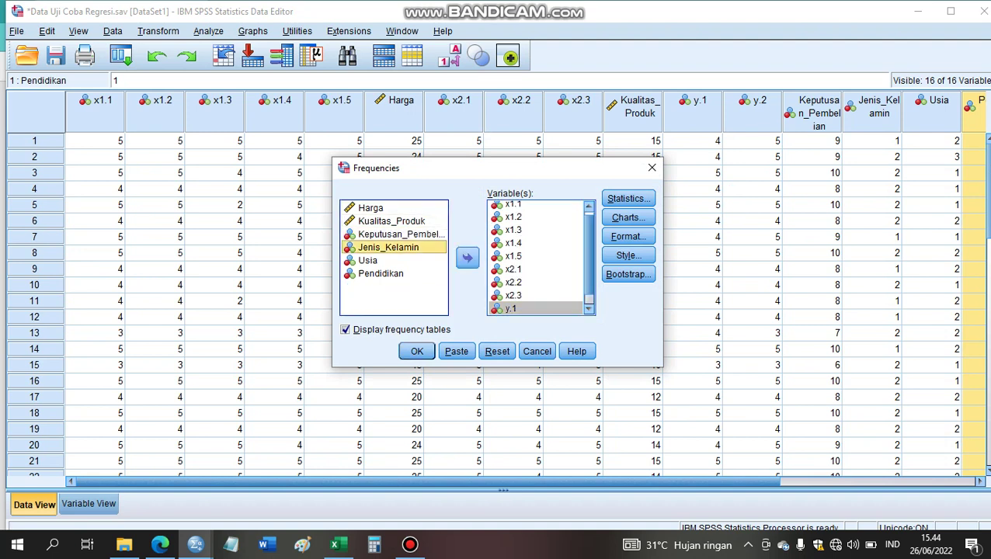
key("shift+Down")
key("shift+Down")
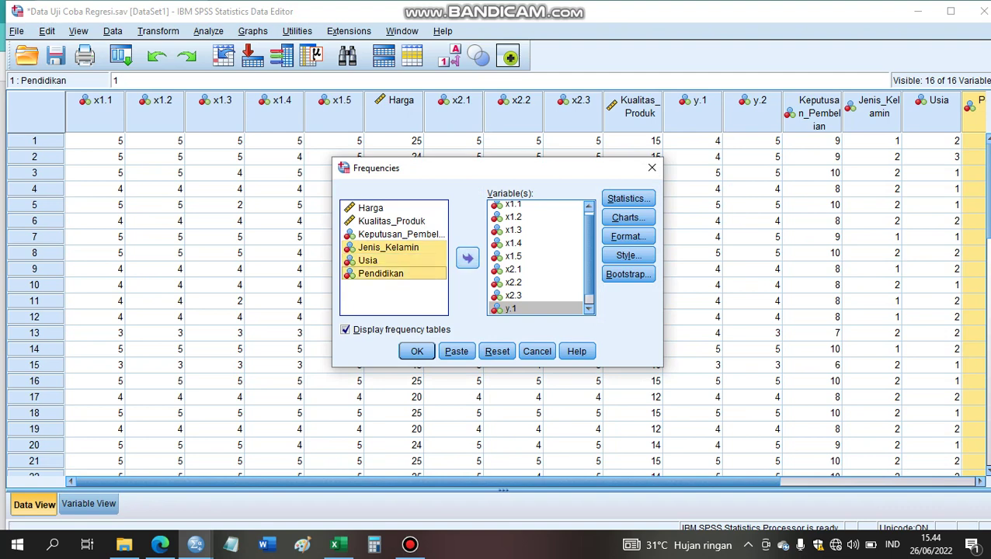
key("Tab")
key("space")
Include the mean and median in the Frequencies statistics.
key("Tab")
key("space")
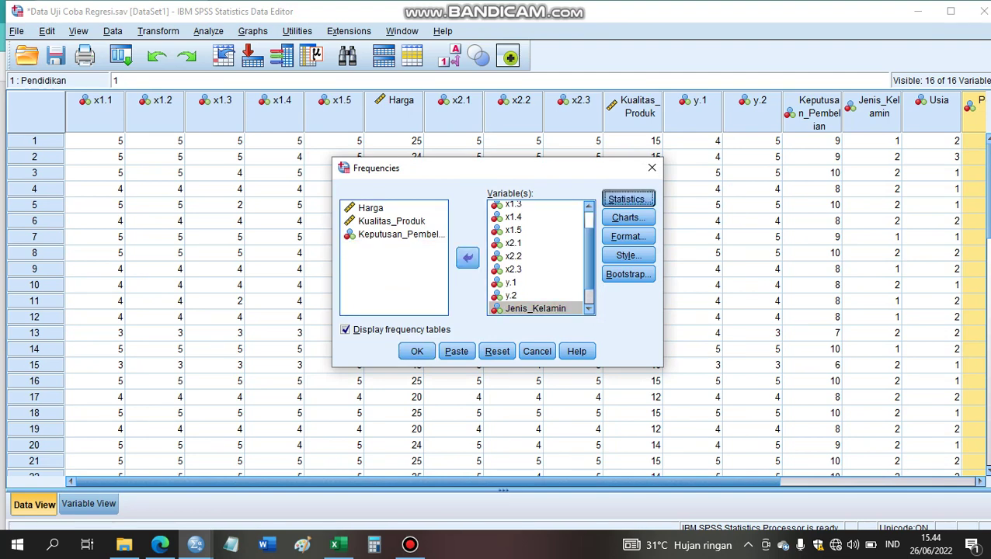
left_click(537, 170)
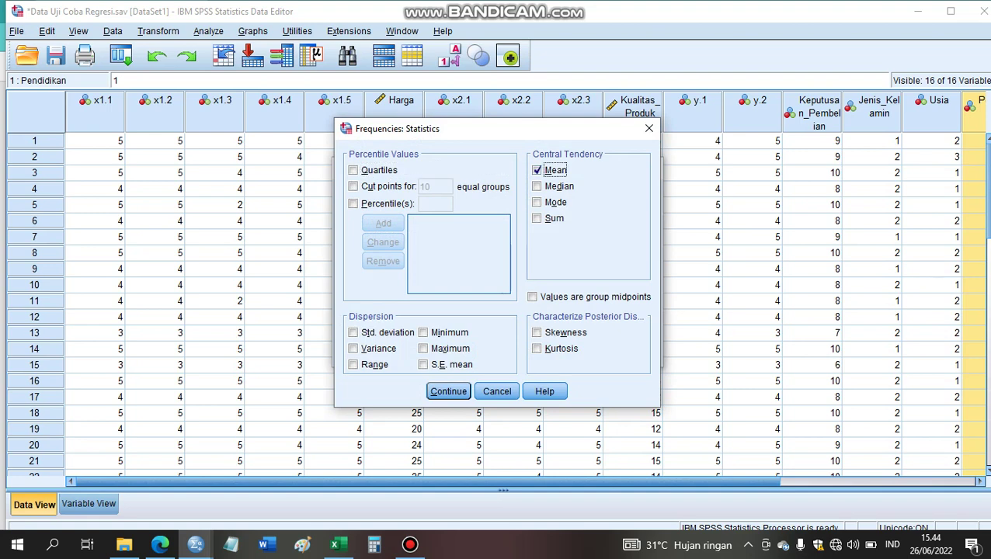
left_click(536, 186)
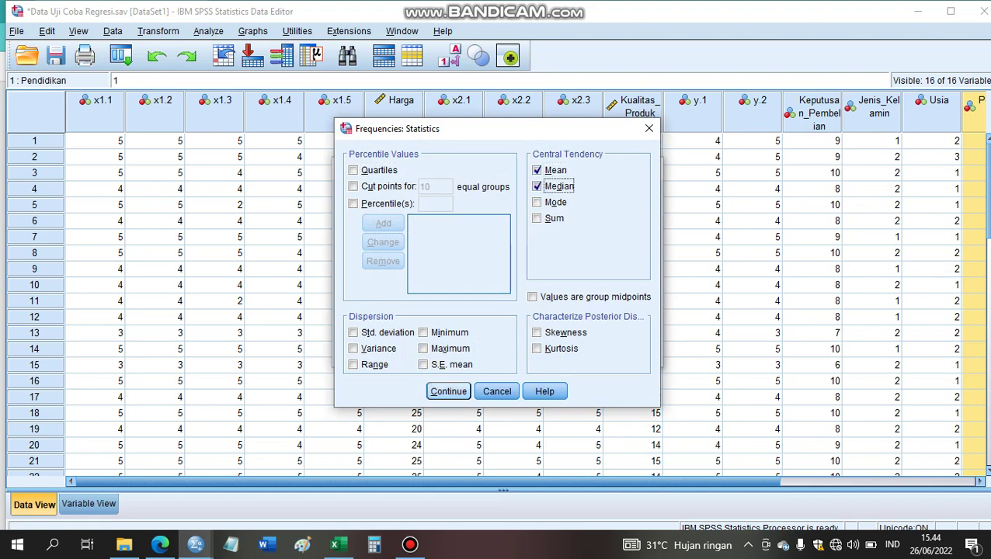
left_click(448, 391)
Set the Frequencies charts to bar charts showing percentages and run the analysis.
left_click(628, 217)
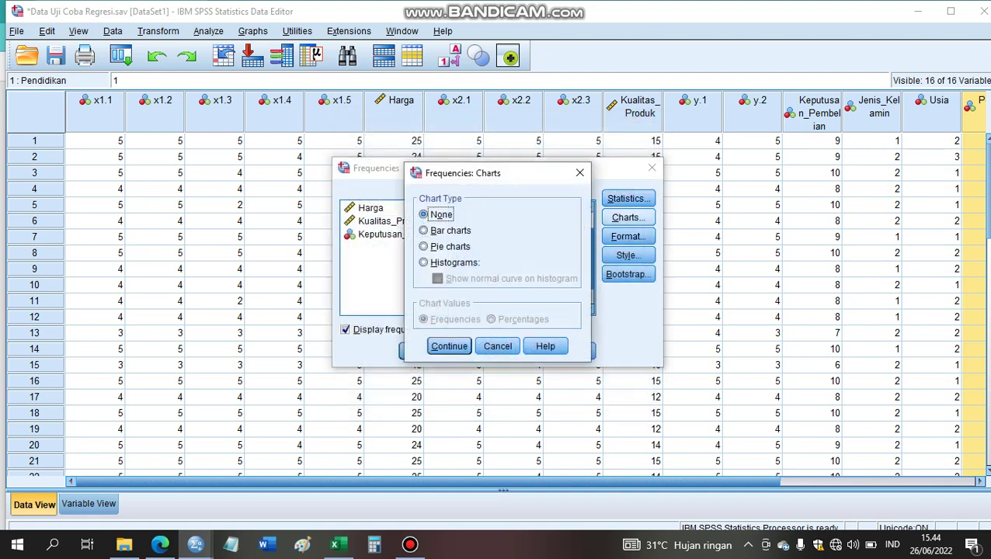
left_click(425, 246)
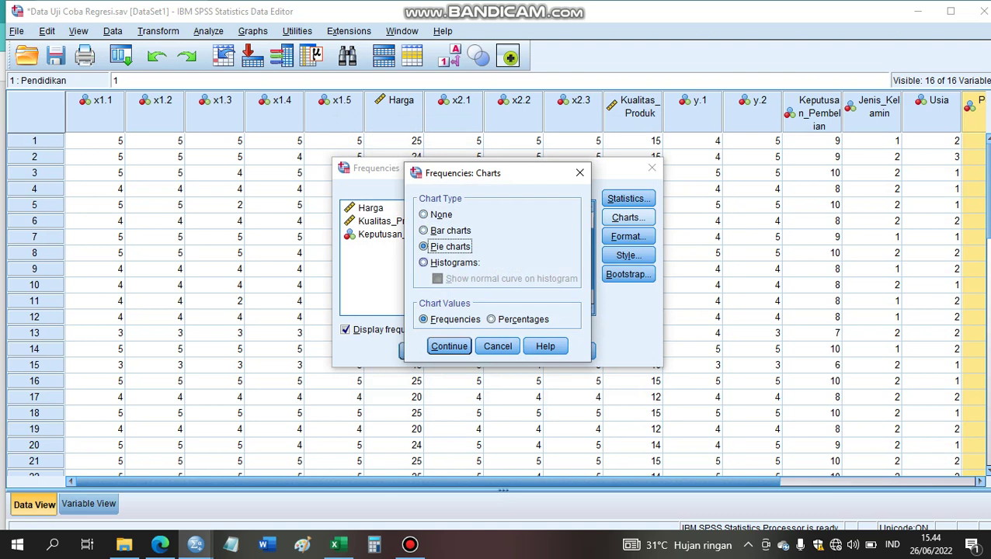
left_click(425, 231)
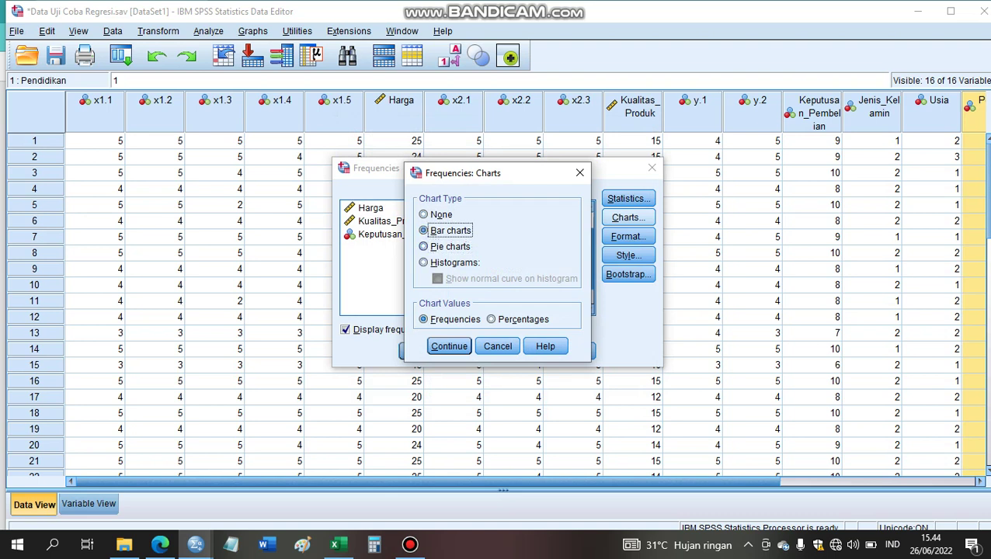
left_click(425, 246)
left_click(425, 231)
left_click(491, 319)
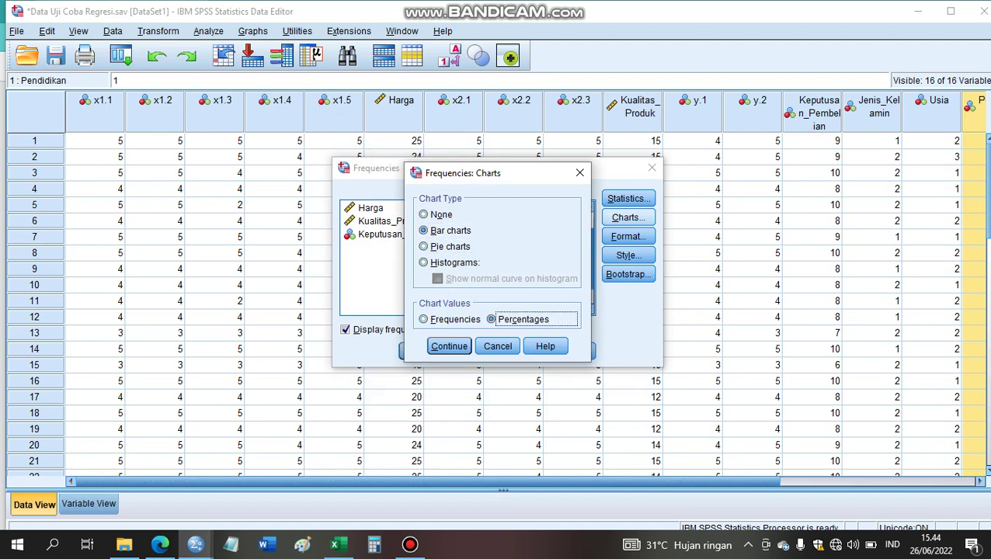
left_click(449, 346)
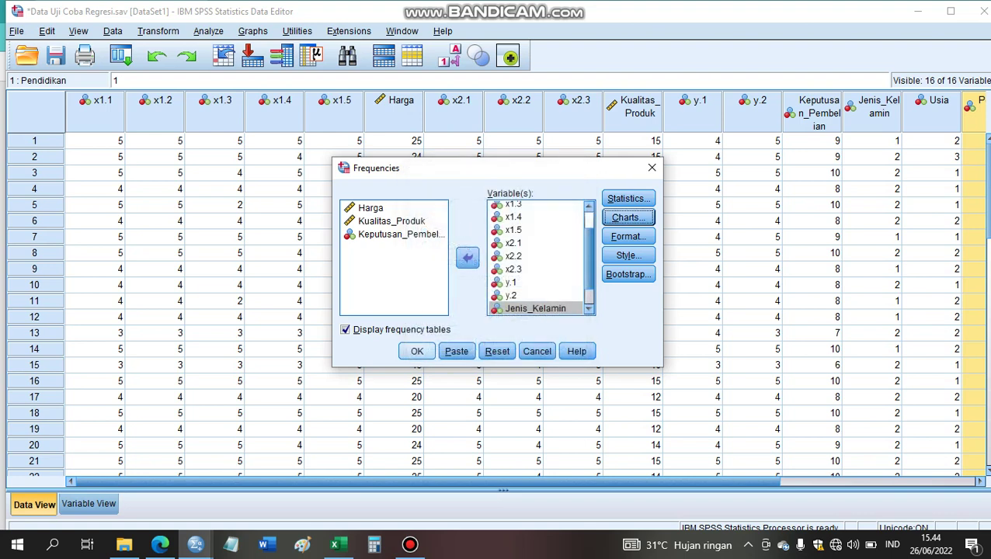
left_click(412, 349)
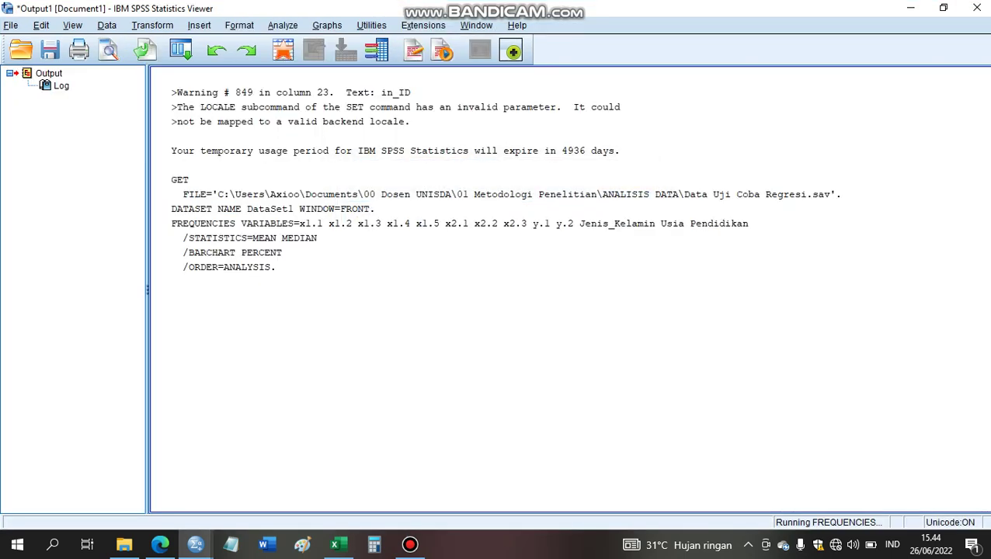
Examine the Statistics table and the frequency tables of the x1 items in the output.
mouse_move(410, 545)
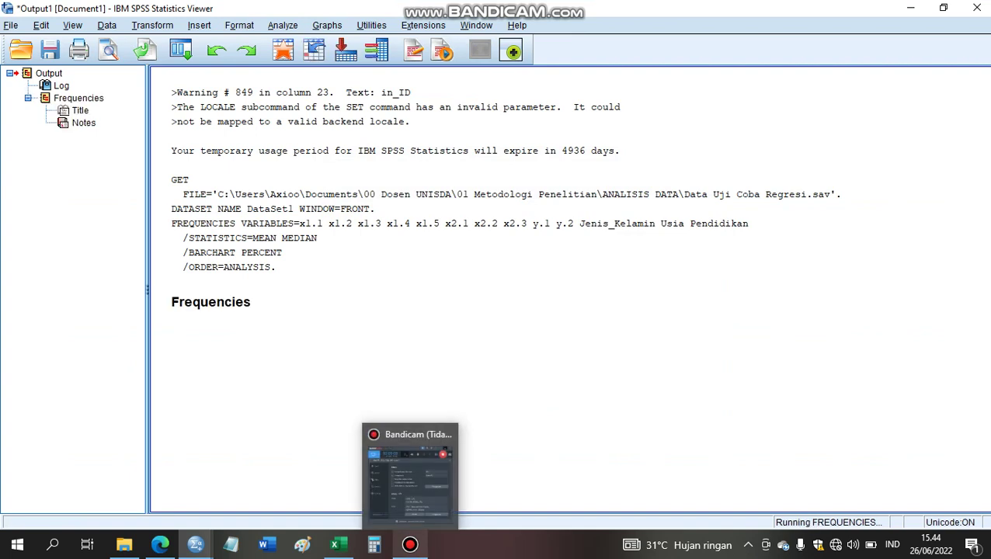
left_click(544, 196)
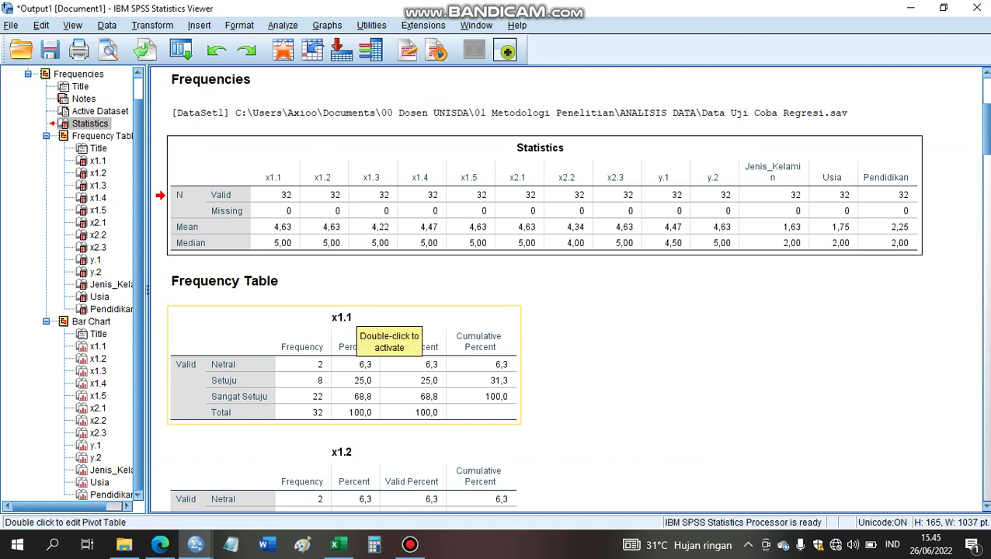
left_click(412, 341)
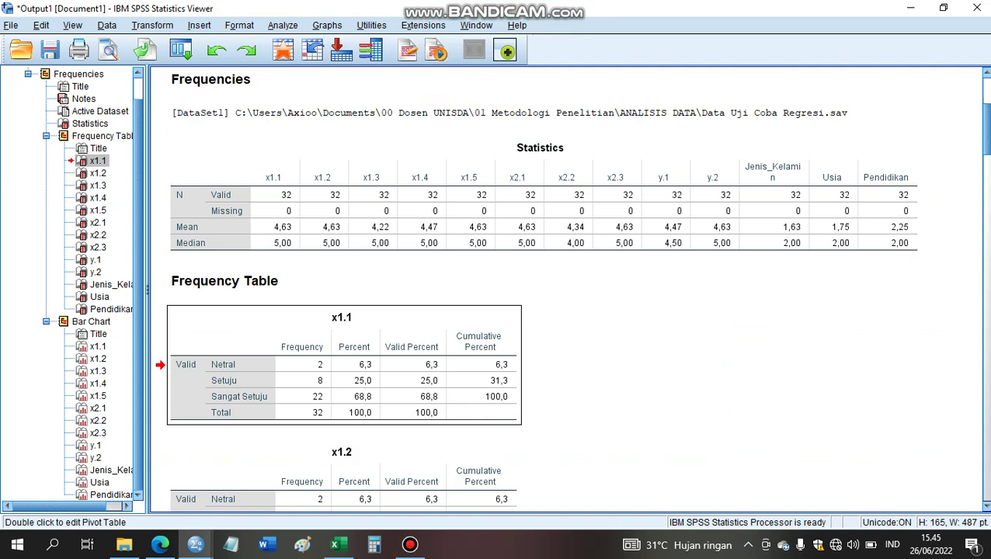
scroll(567, 293, "down", 4)
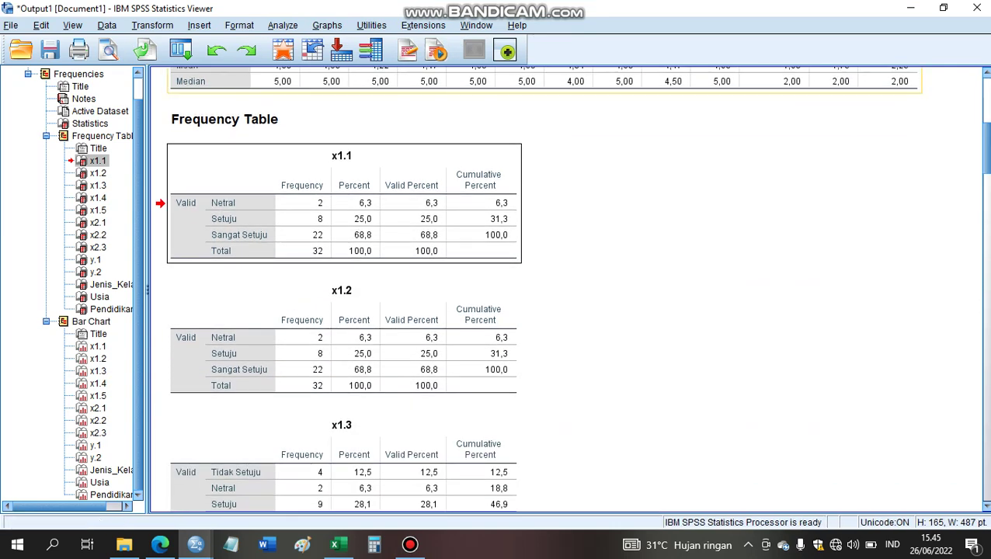